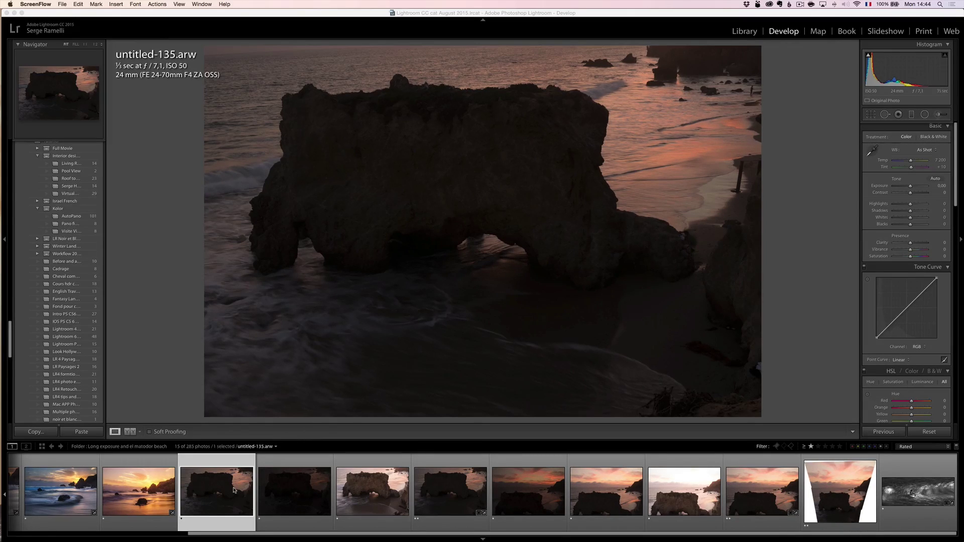
Review the bracketed exposures of the sea rock and the sunset sky, from untitled-136 through untitled-143
click(291, 492)
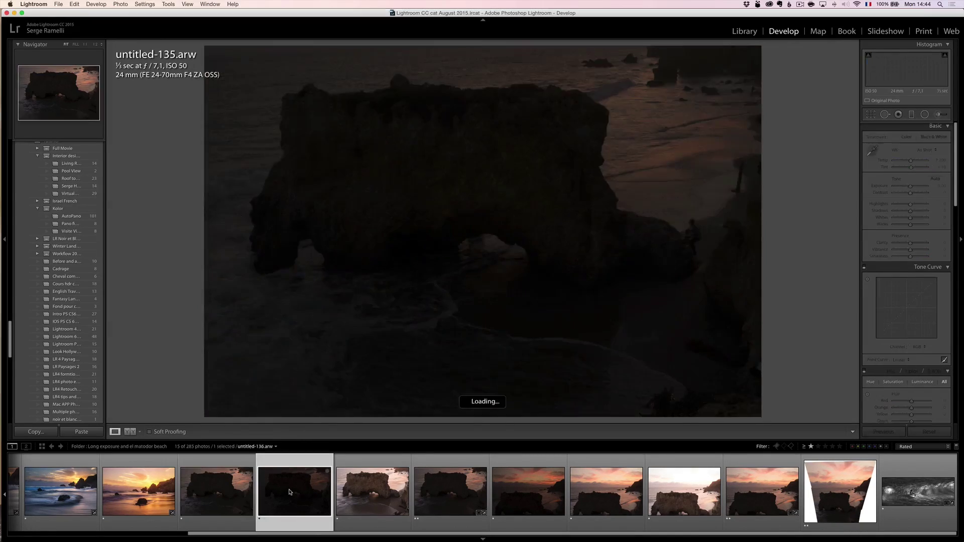
click(382, 491)
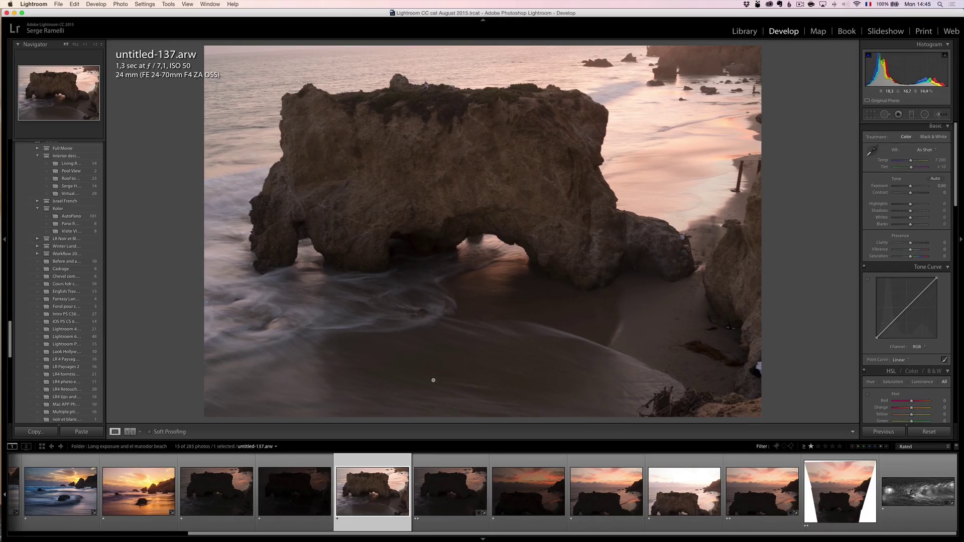
click(449, 493)
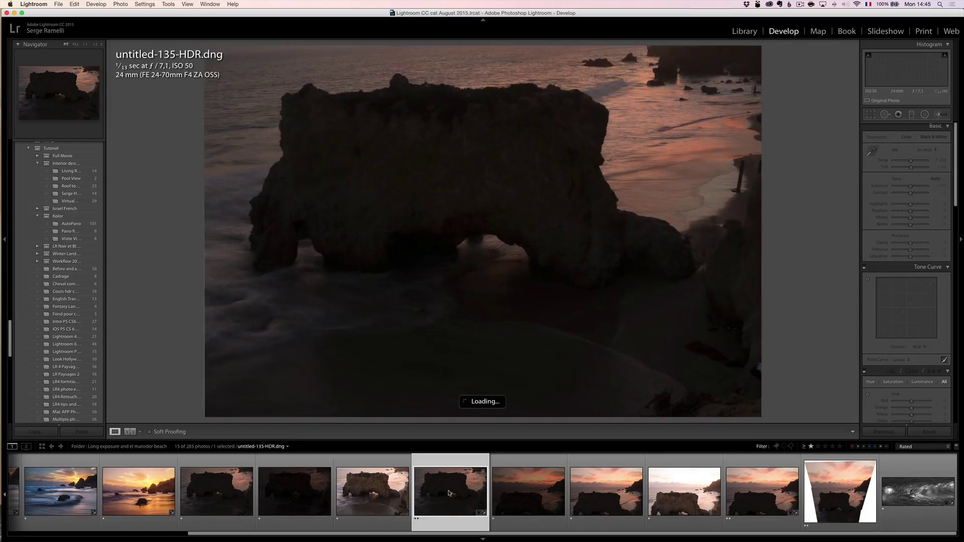
click(541, 491)
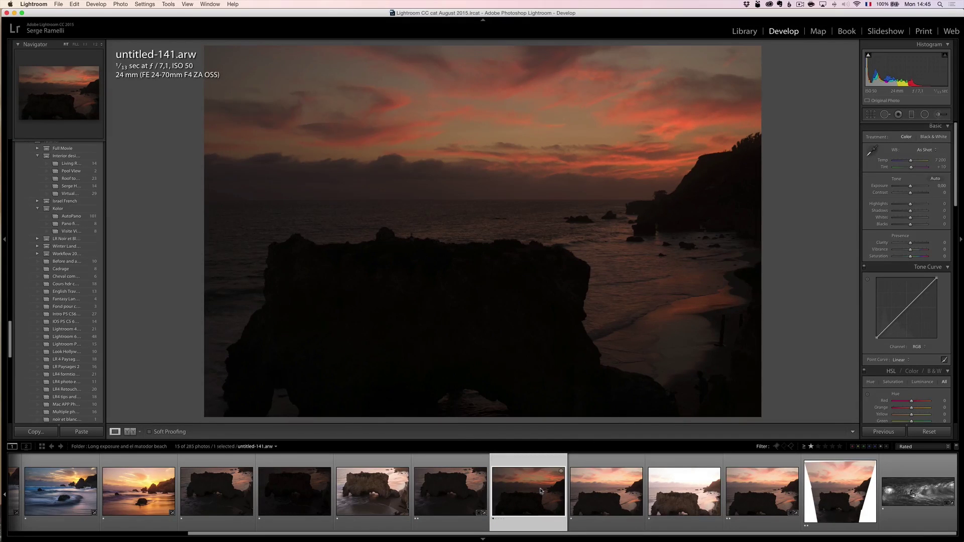
click(588, 490)
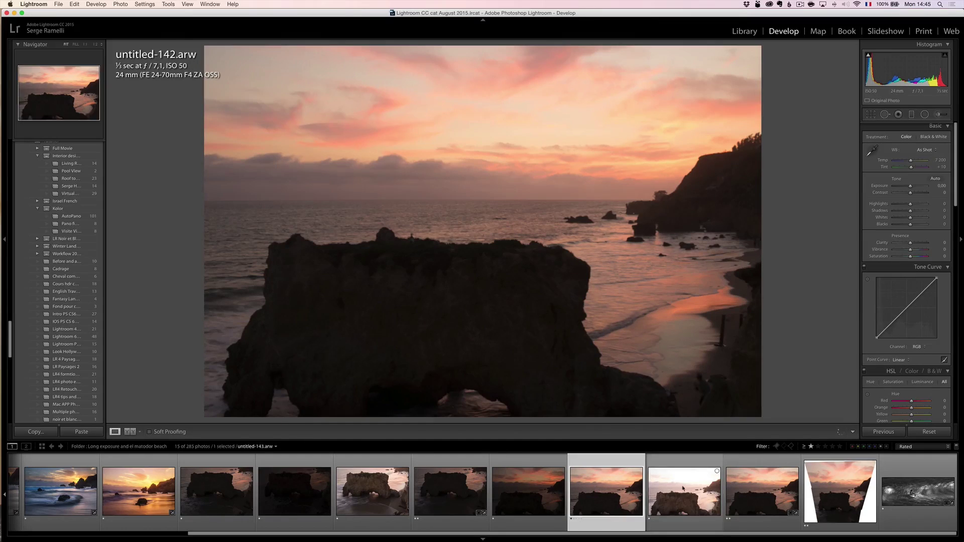
click(680, 489)
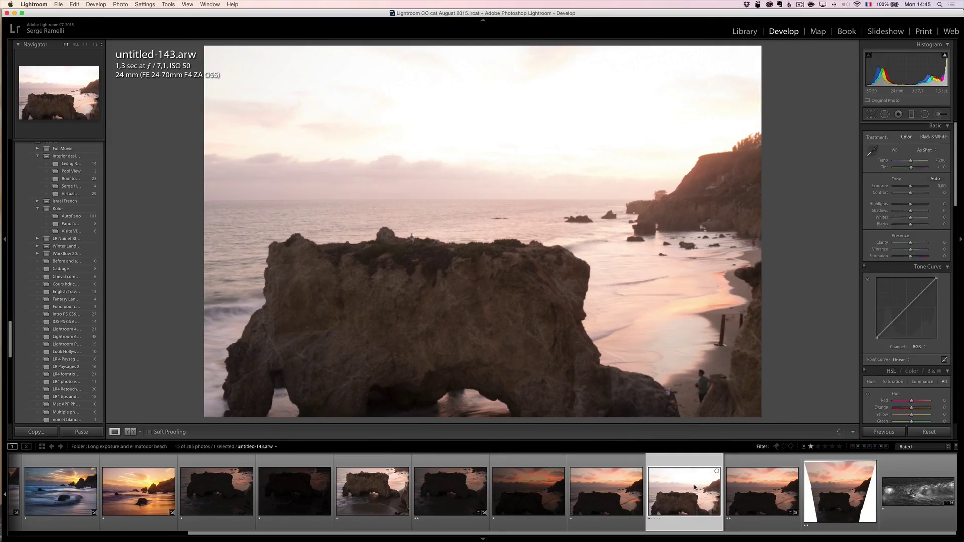
Select the three rock exposures untitled-135 to untitled-137 and open them in an HDR photo merge preview
click(225, 486)
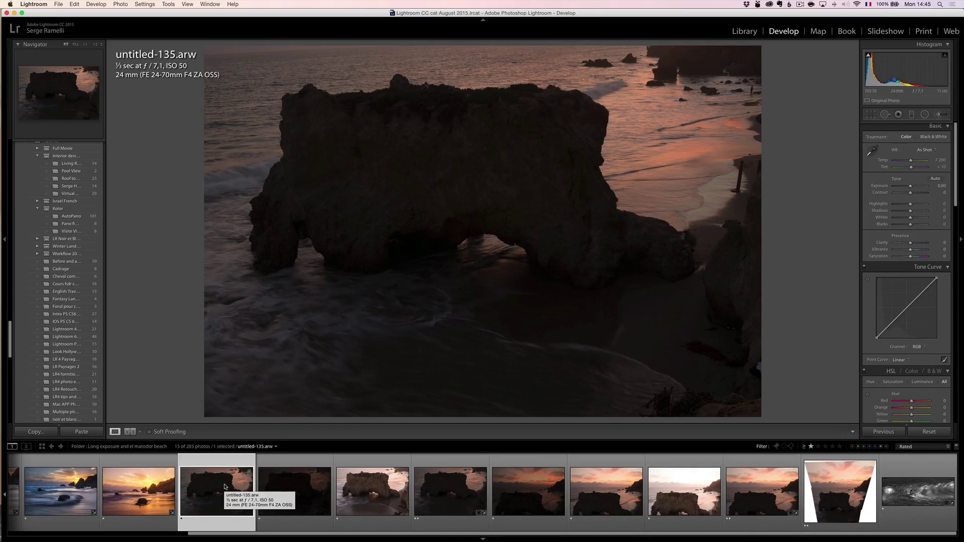
shift+click(369, 490)
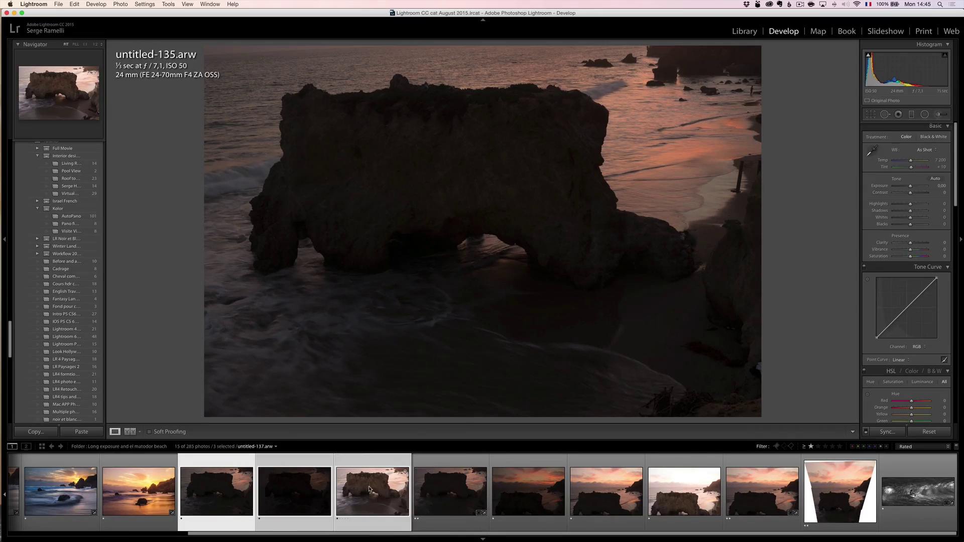
right_click(369, 491)
mouse_move(396, 379)
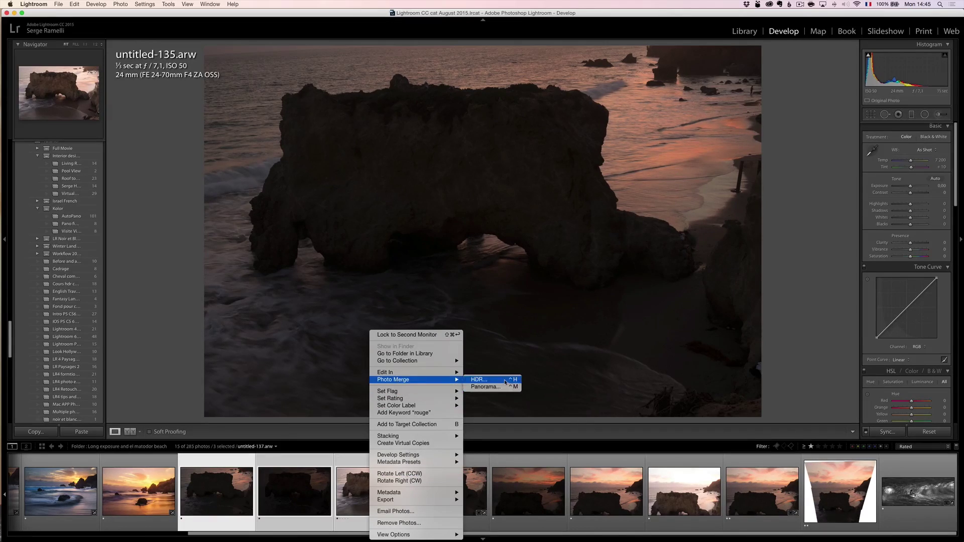
click(502, 381)
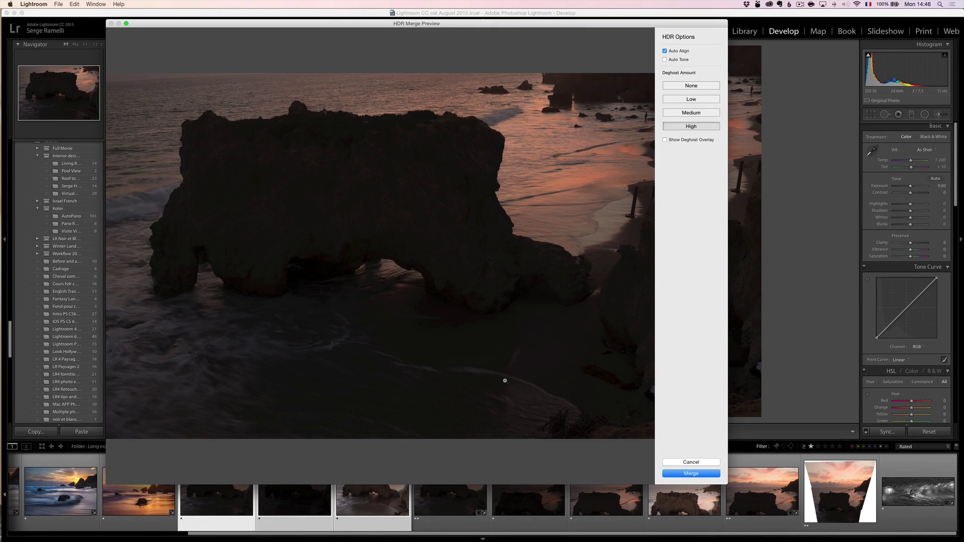
Compare the preview with Auto Tone on and off, leave it off, set Deghost Amount to None and merge the HDR
click(682, 61)
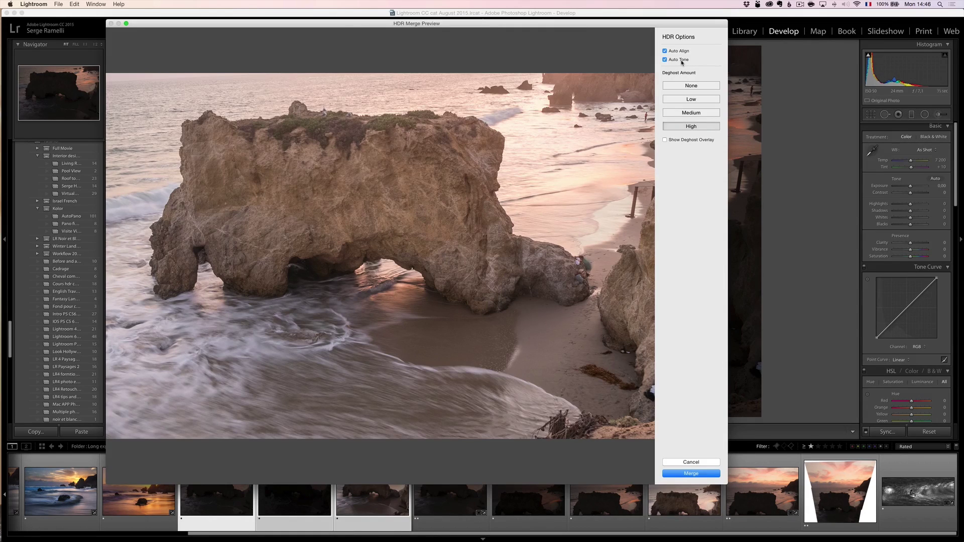
click(679, 61)
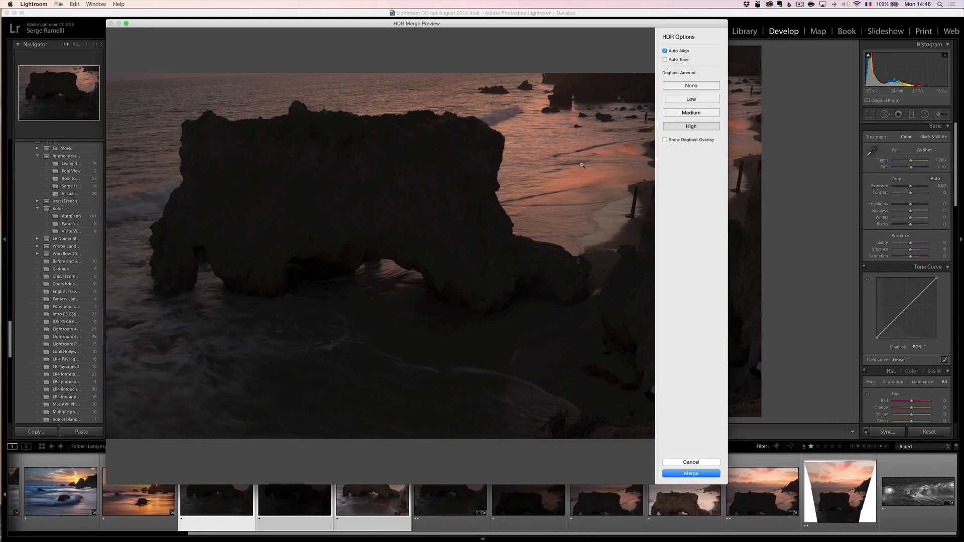
click(697, 87)
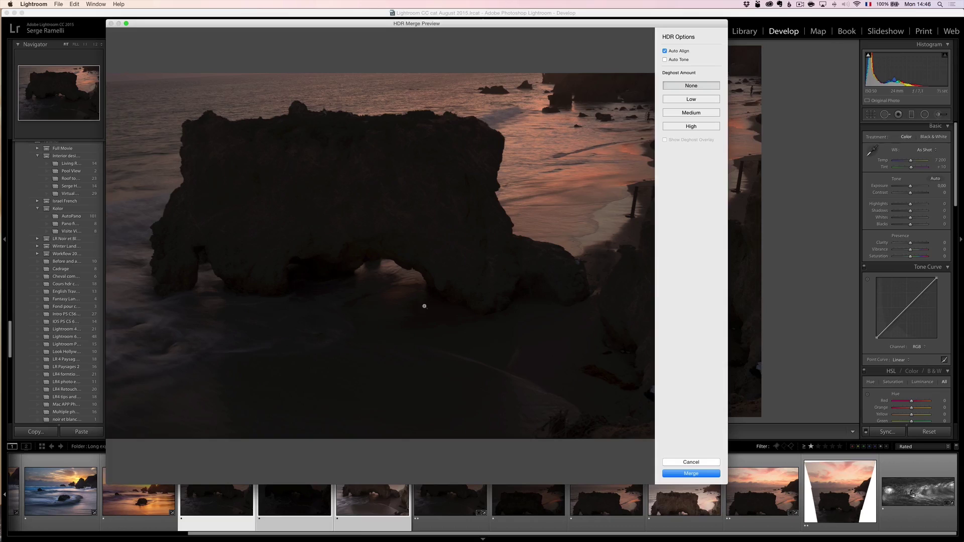
click(698, 473)
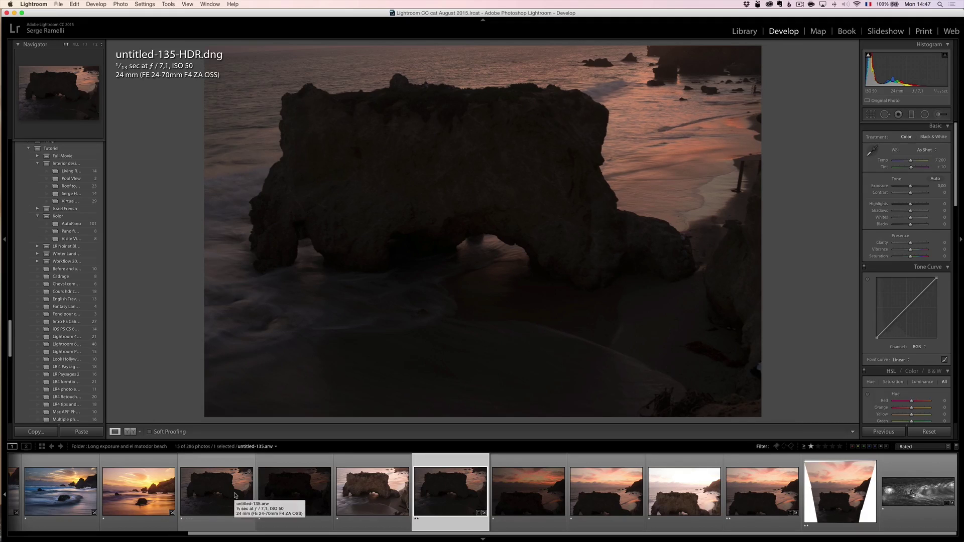
Try an HDR merge of the sky exposures untitled-141 to untitled-143, comparing Deghost Amount High and None in the preview
click(528, 494)
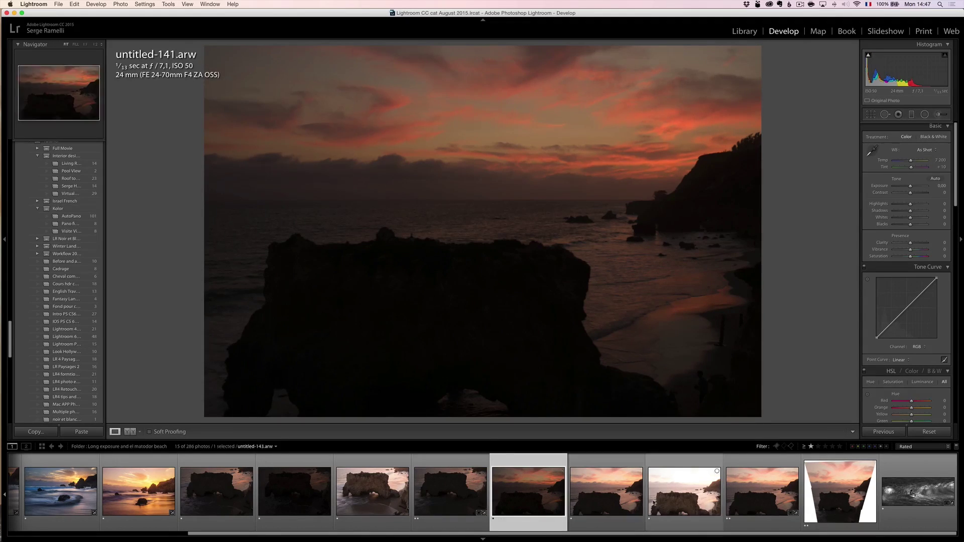
shift+click(683, 494)
right_click(532, 473)
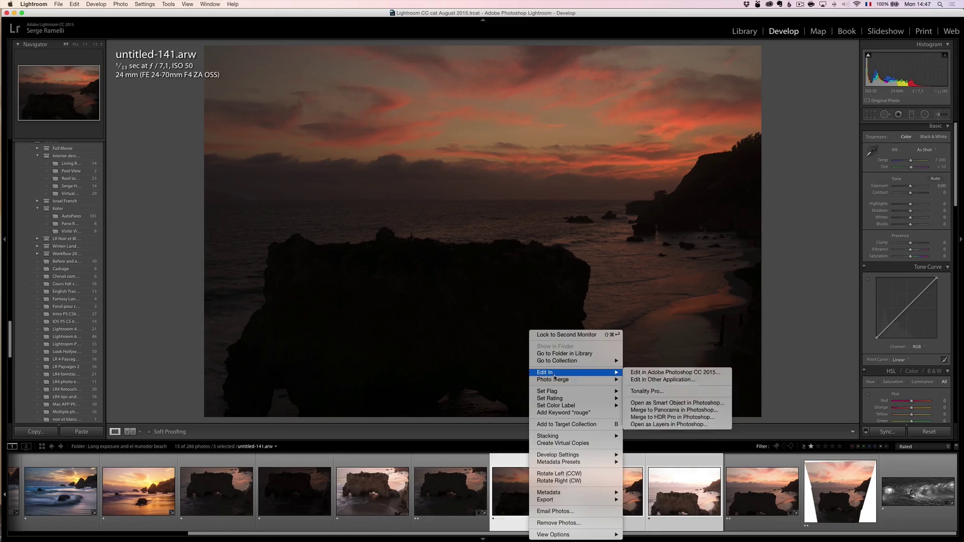
mouse_move(555, 380)
click(630, 384)
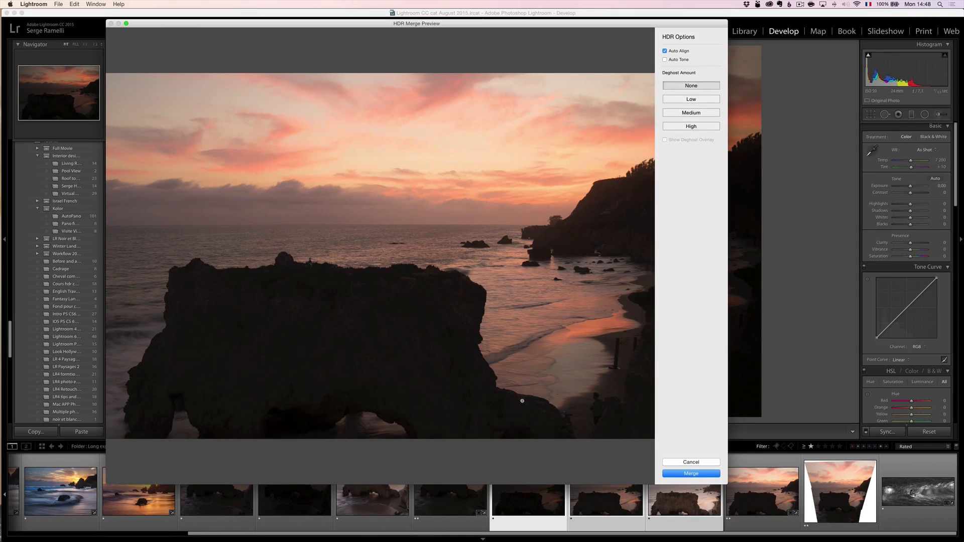
click(702, 129)
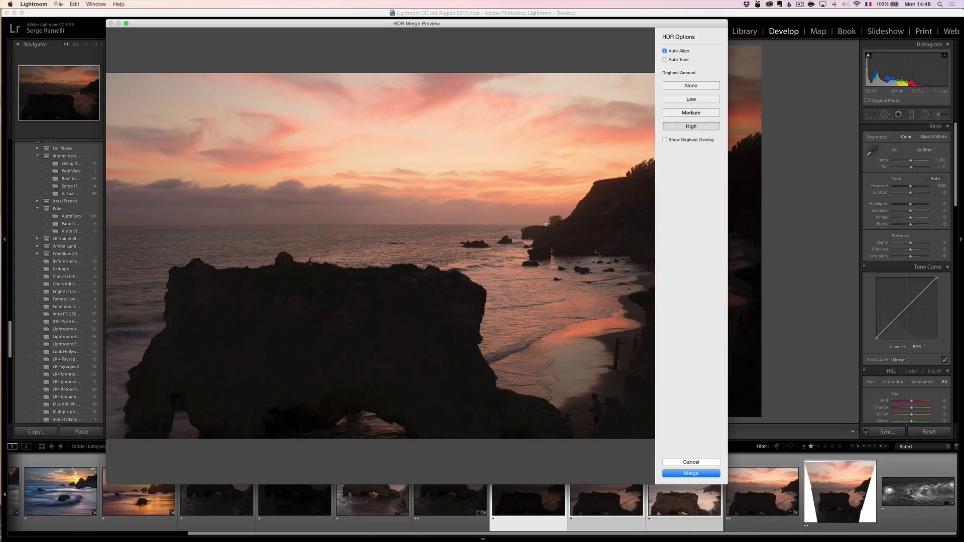
click(672, 85)
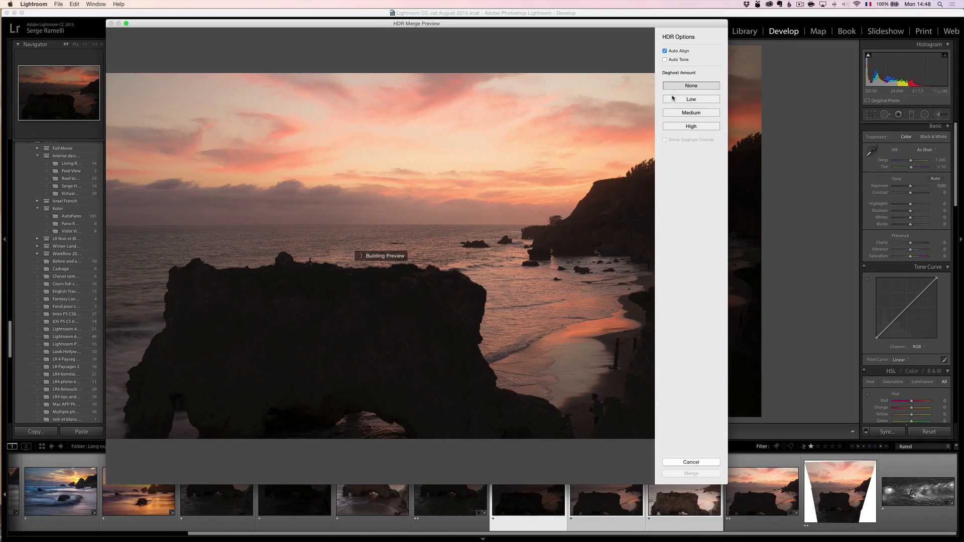
click(701, 462)
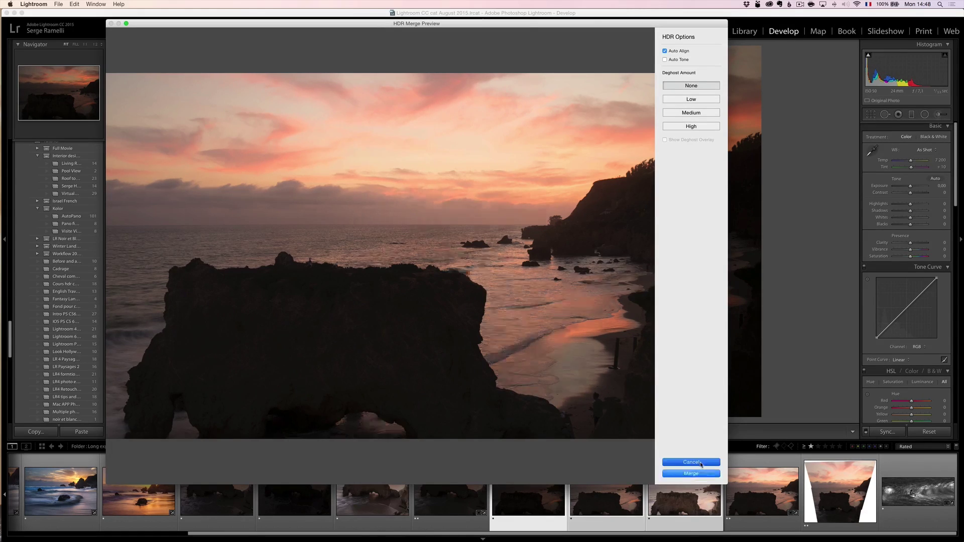
Merge untitled-135-HDR and untitled-141-HDR into a panorama, comparing the Cylindrical and Perspective projections before choosing Spherical
click(746, 493)
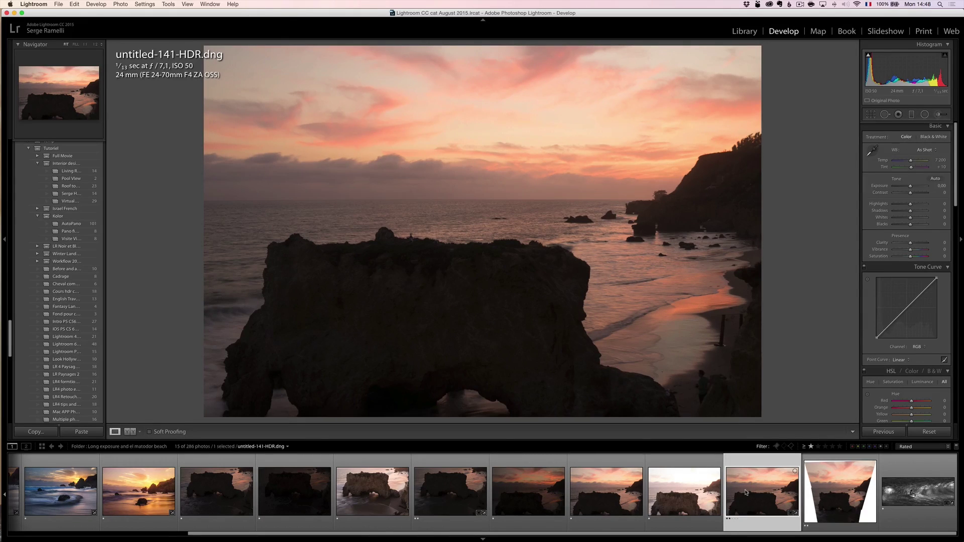
click(450, 494)
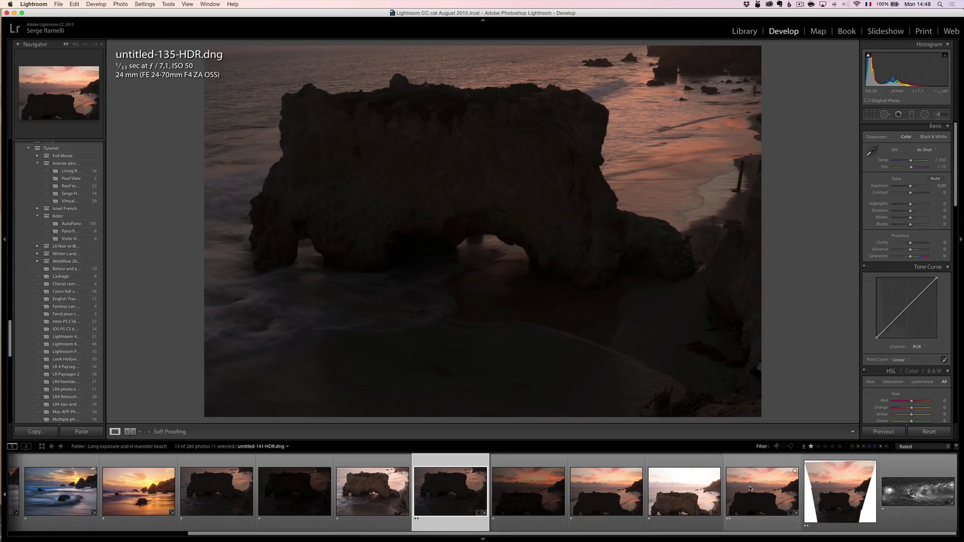
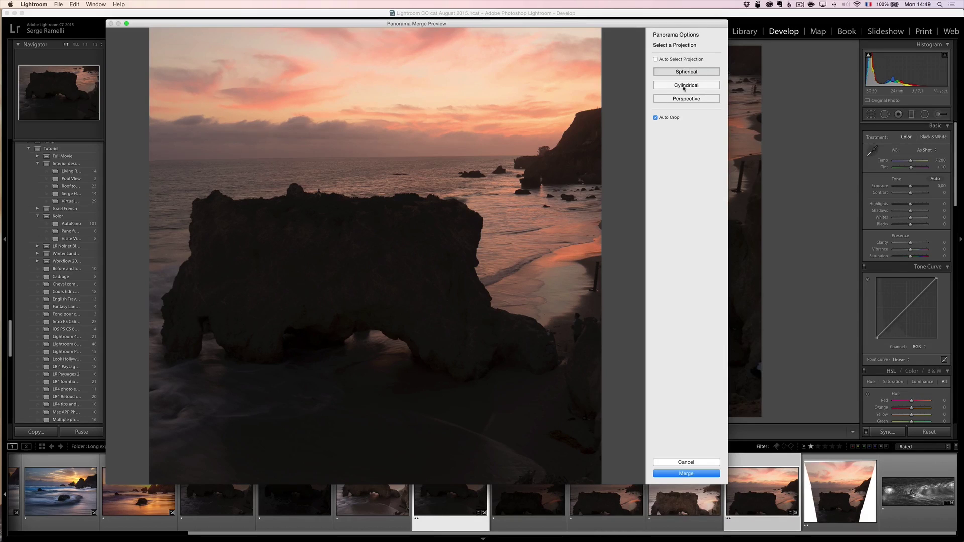
click(675, 87)
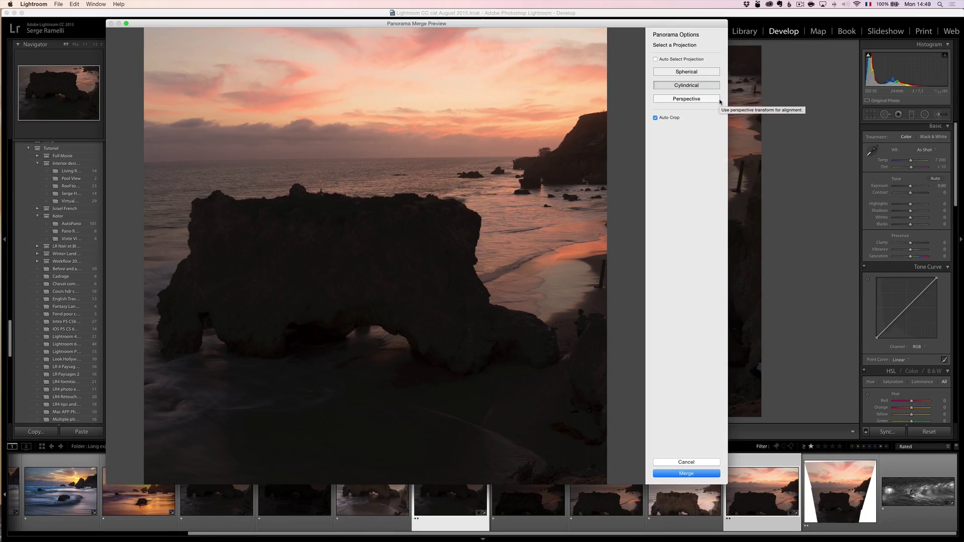
click(710, 101)
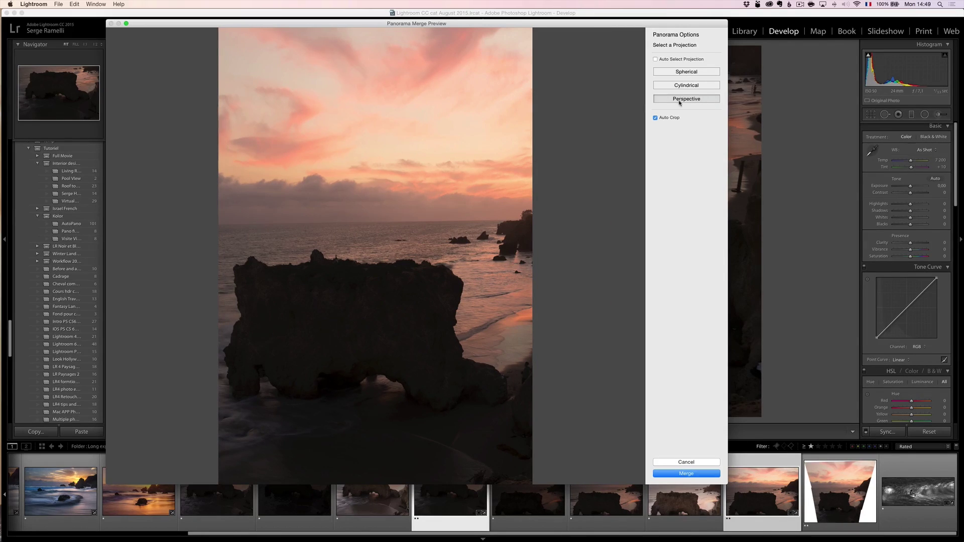
click(689, 73)
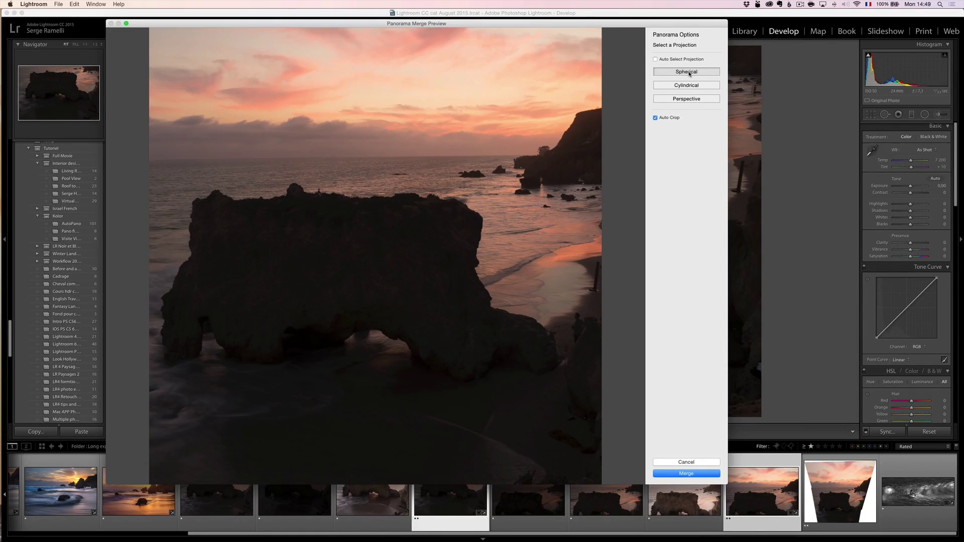
click(708, 475)
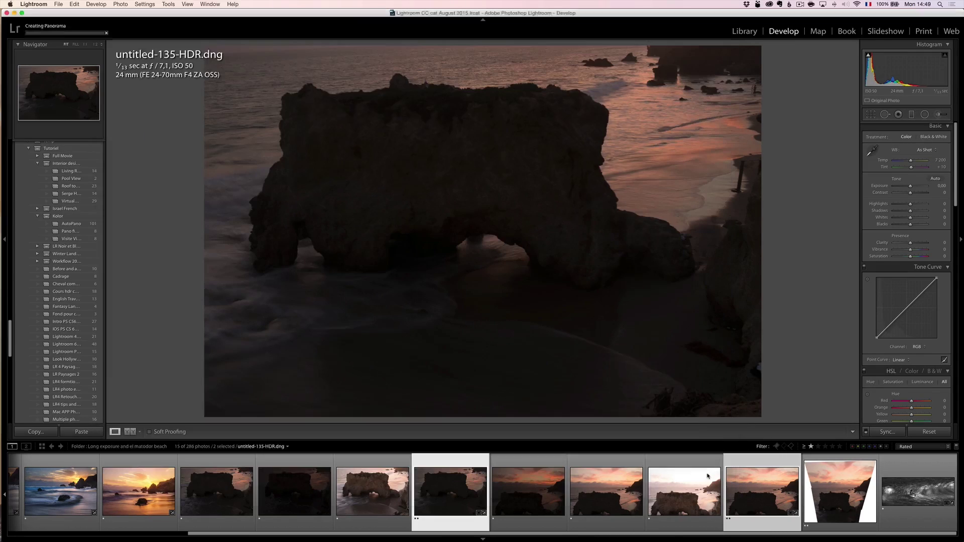
Open untitled-135-HDR-Pano-2, raise its Shadows to +100 and inspect the rock's detail up close
click(829, 484)
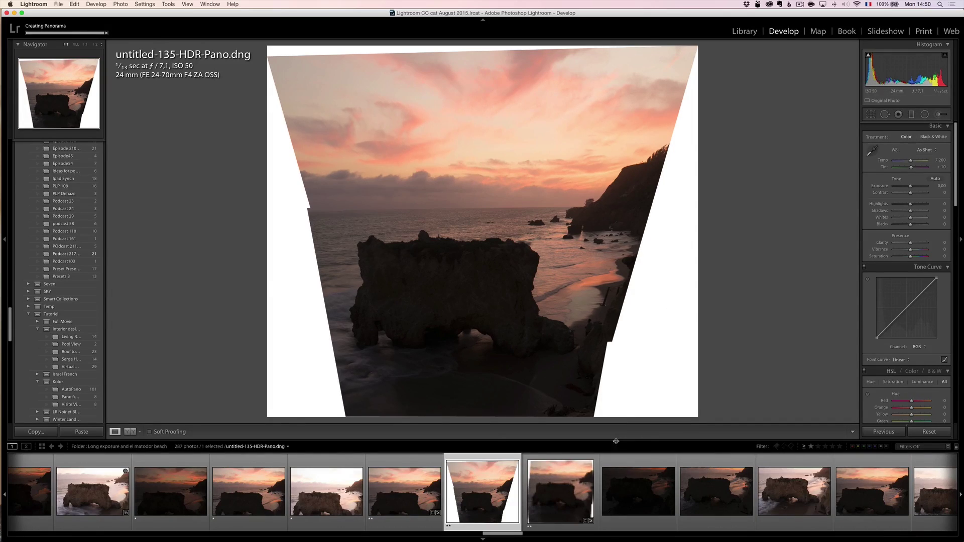
click(566, 498)
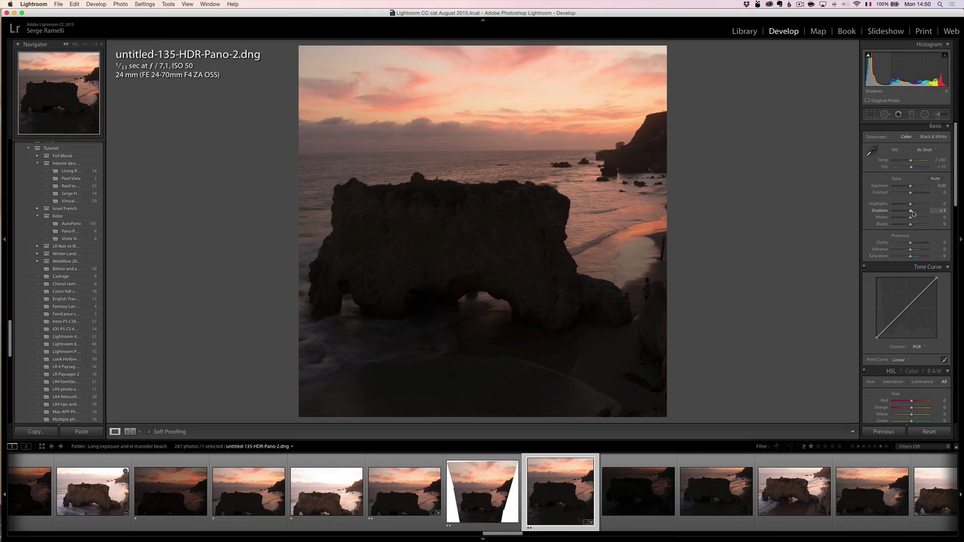
drag(911, 211, 933, 212)
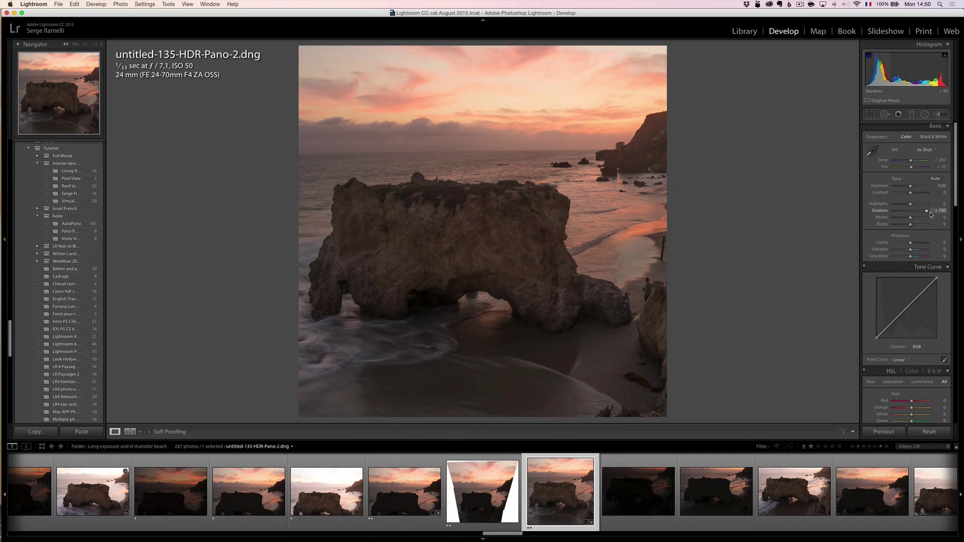
click(517, 231)
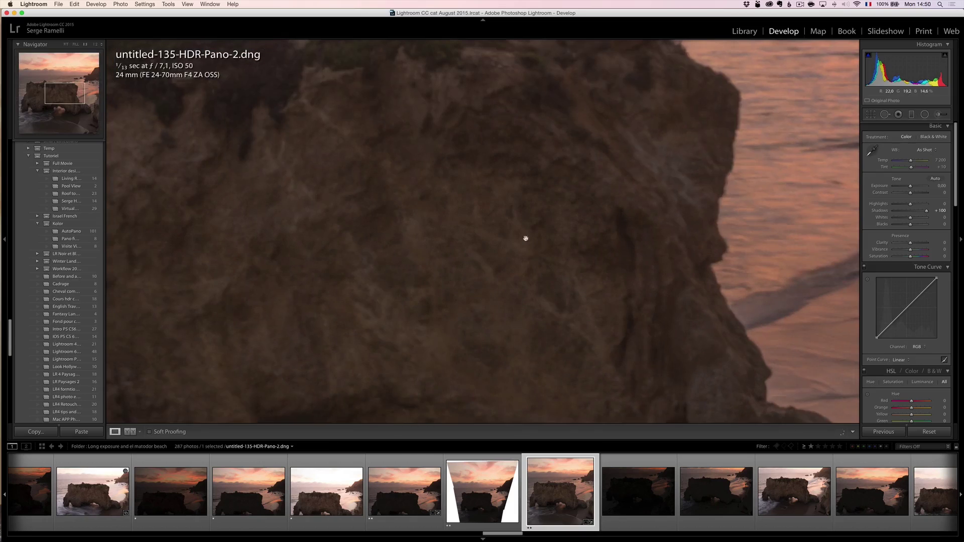
drag(466, 275, 434, 246)
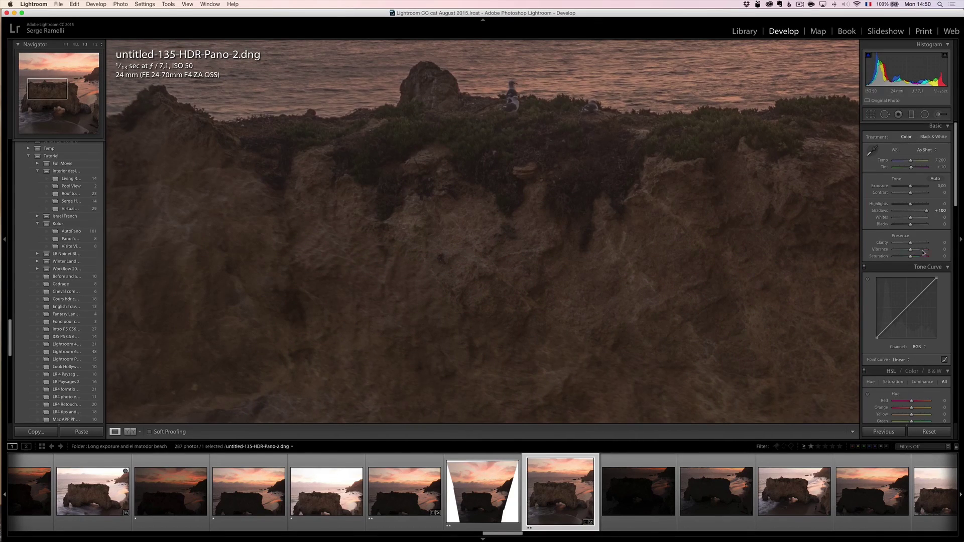
Try Shadows at +24 on the panorama, and settle on Shadows +92 with Highlights -100
click(914, 211)
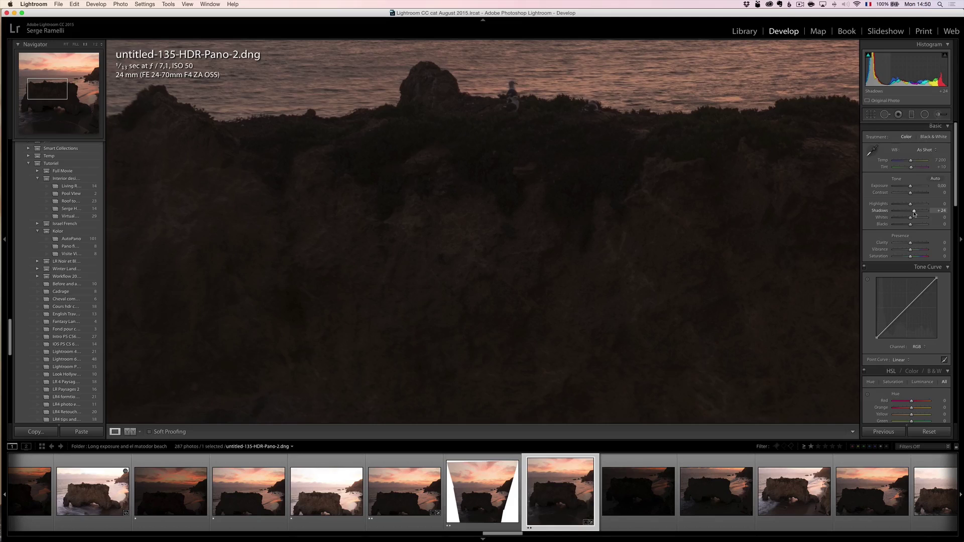
click(688, 237)
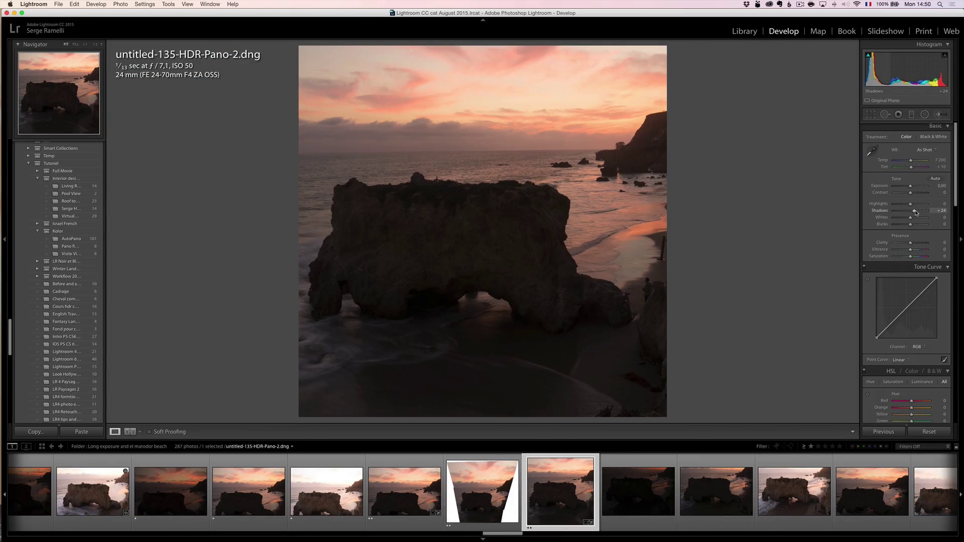
drag(914, 211, 894, 204)
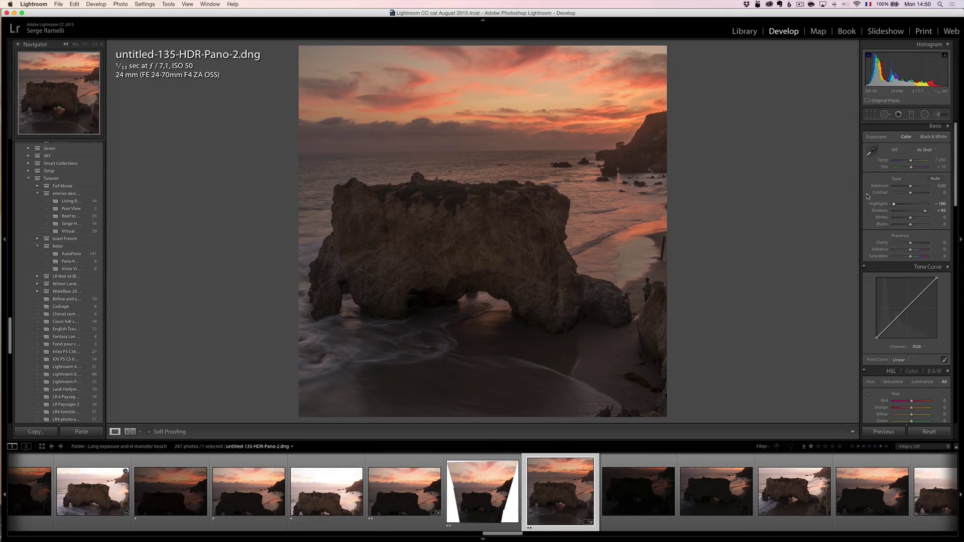
Set the panorama's Whites to +23, Blacks to -11 and Exposure to +0.55
key(alt)
drag(911, 220, 908, 227)
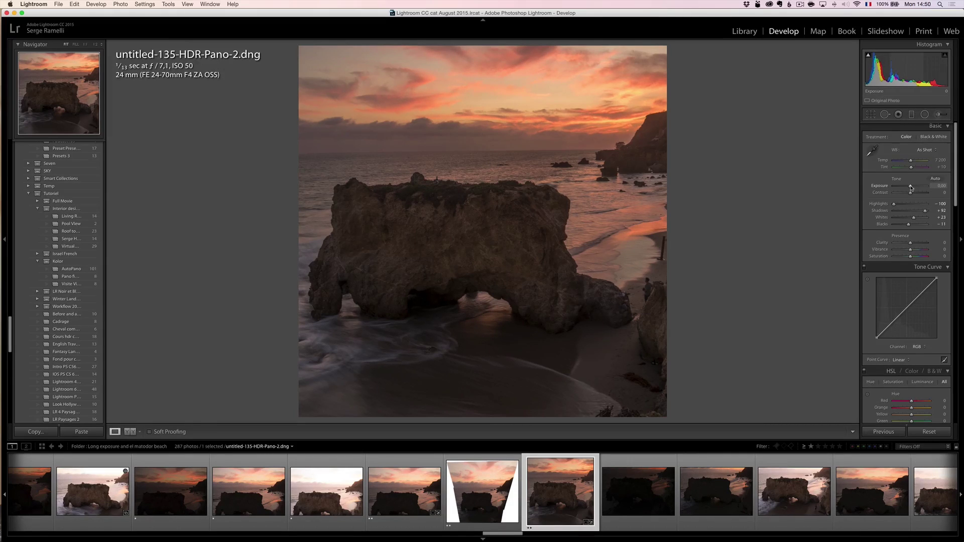
drag(911, 188, 913, 187)
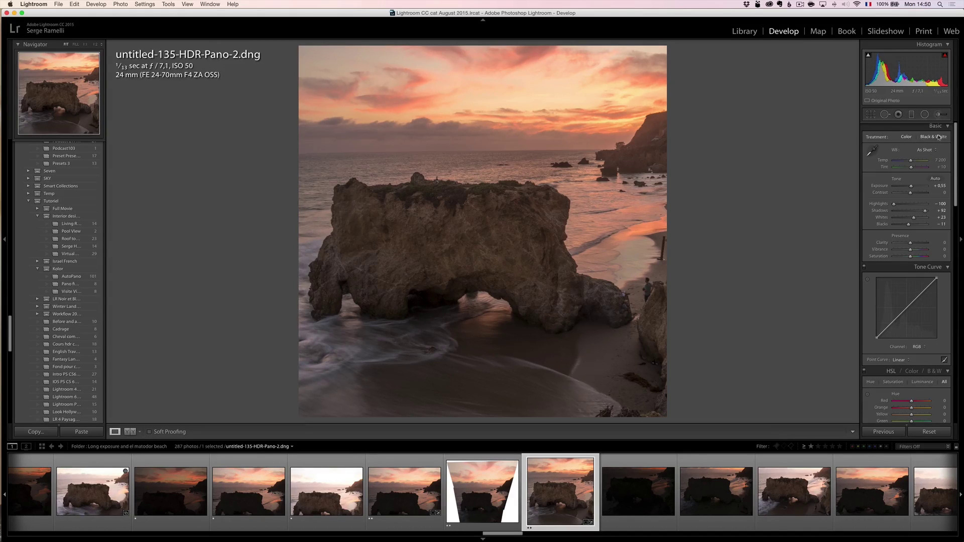
Try the Shade white balance preset on the panorama, followed by the Daylight preset
click(925, 150)
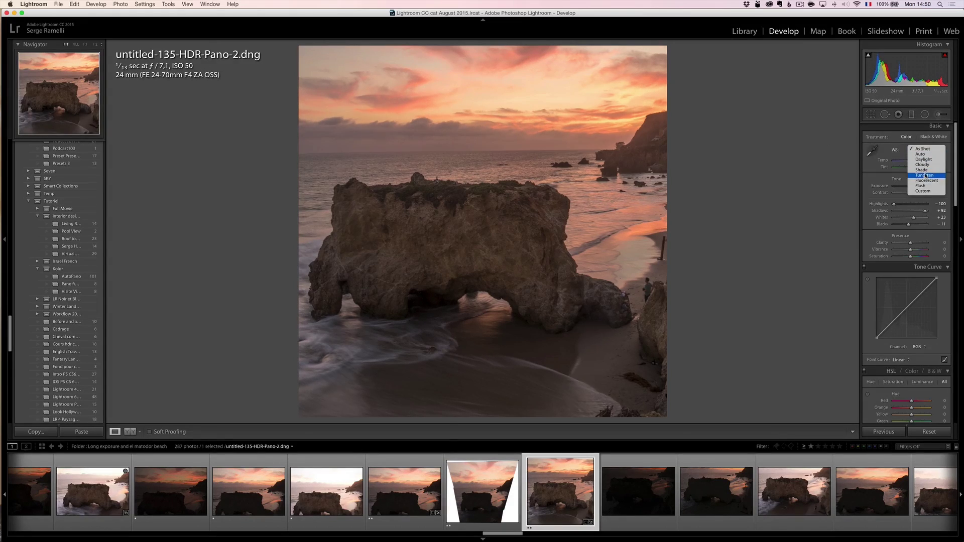
click(925, 171)
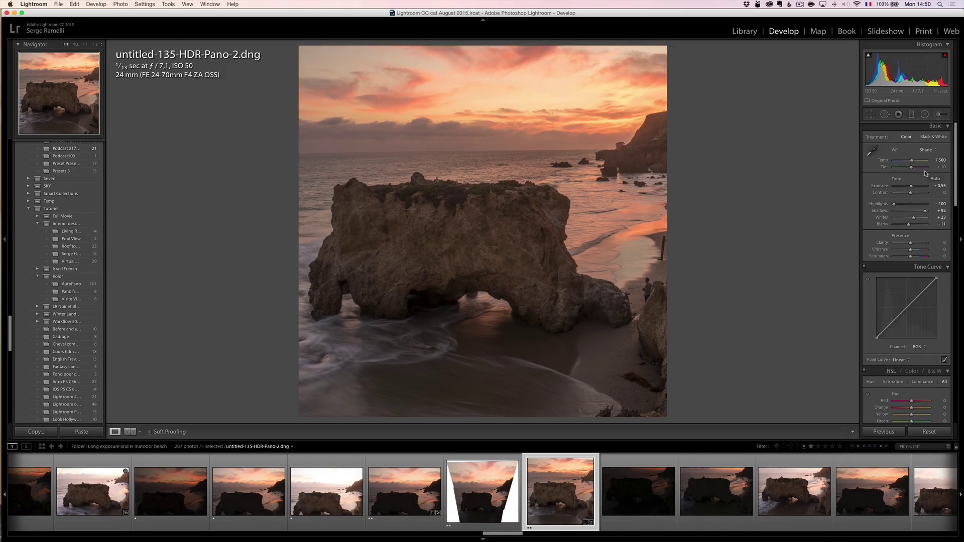
click(926, 150)
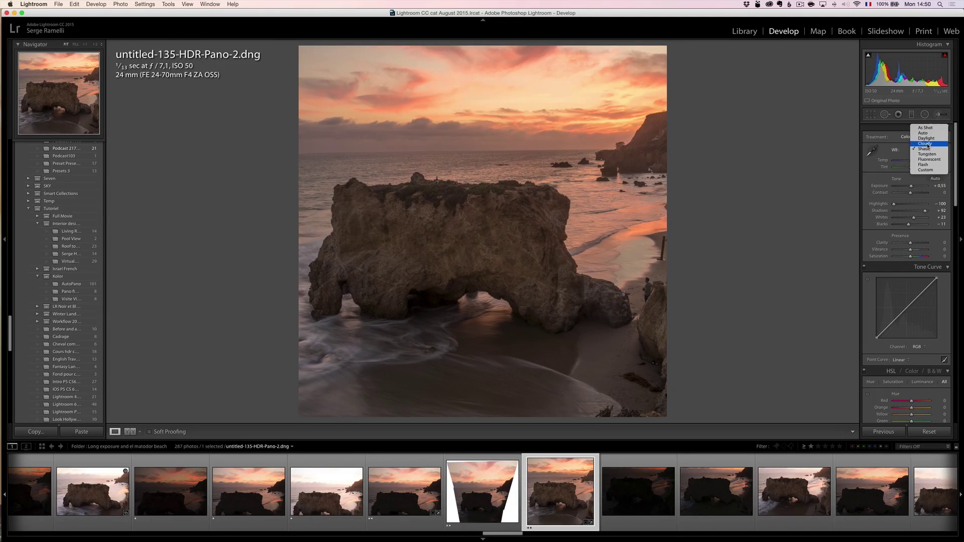
click(927, 139)
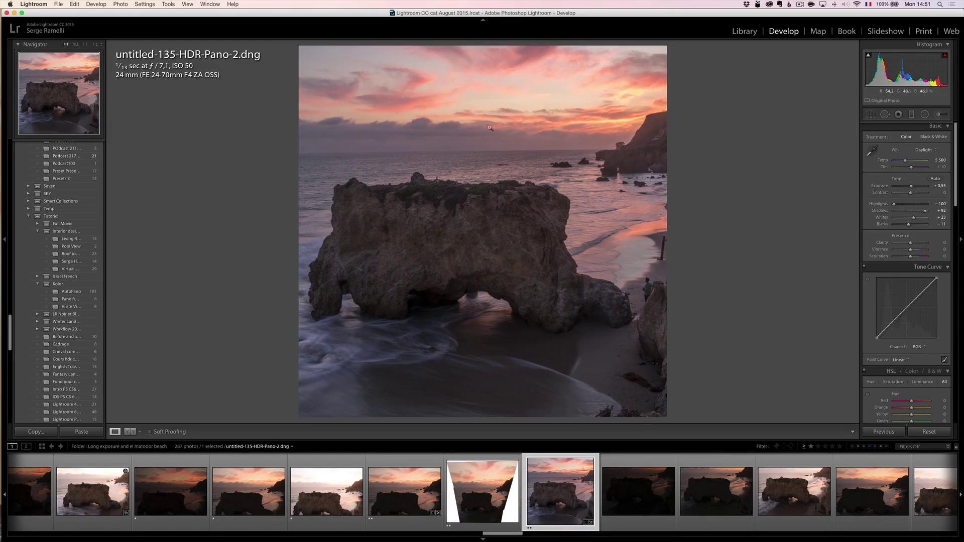
Add a graduated filter from the sky down to the rock's top edge, with Exposure -0.17 and Temp -27
click(911, 115)
drag(504, 96, 504, 196)
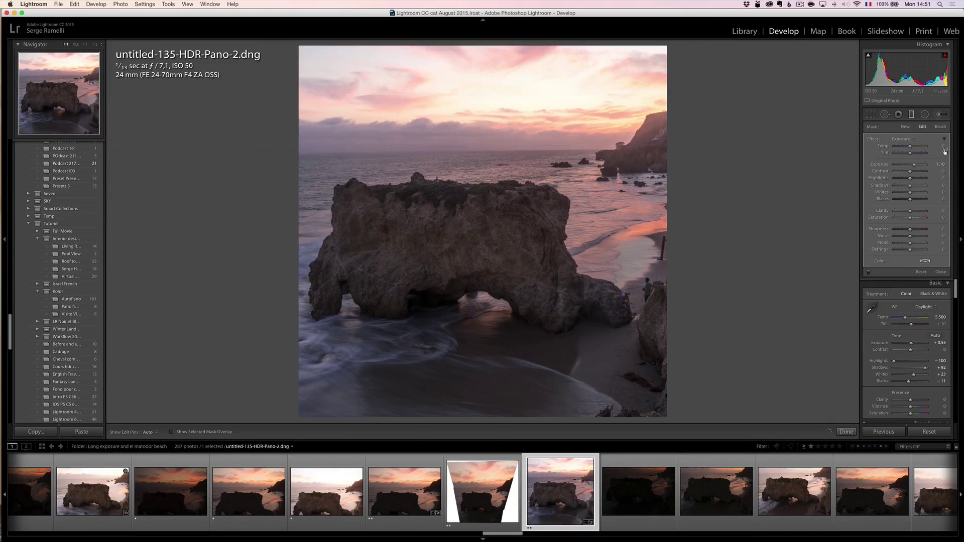
drag(914, 166, 908, 150)
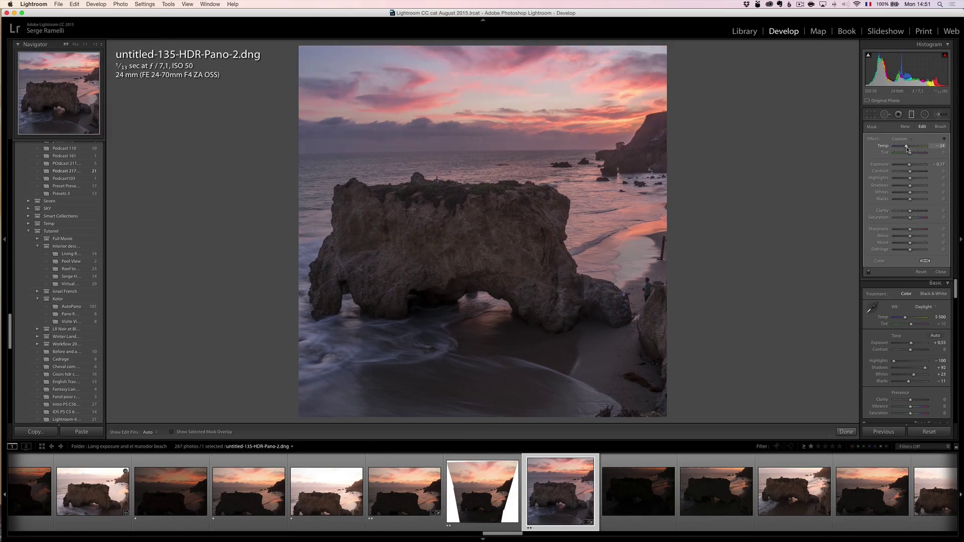
click(942, 271)
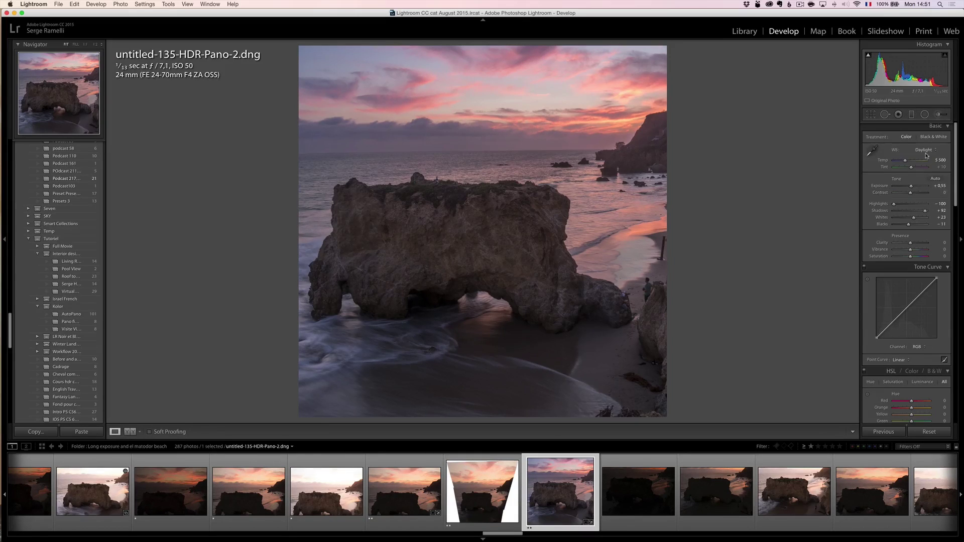
Set the white balance to Shade and adjust the sky's graduated filter to Temp -55, Exposure -0.71 and Clarity -10
click(923, 149)
click(926, 160)
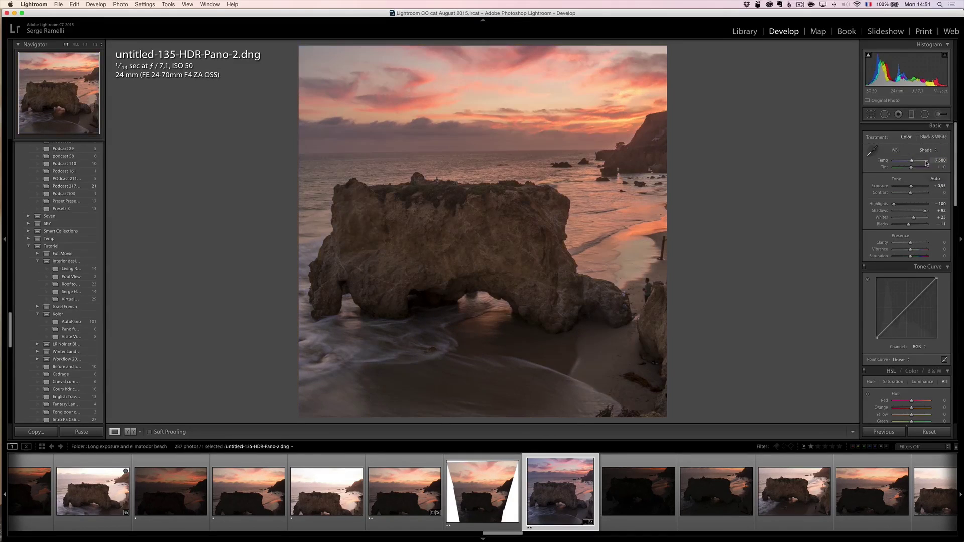
click(911, 114)
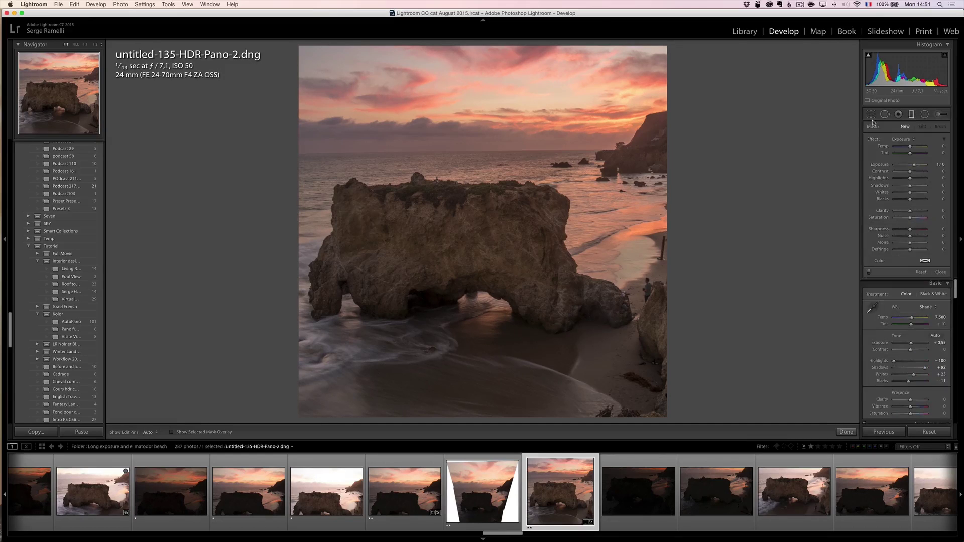
click(503, 144)
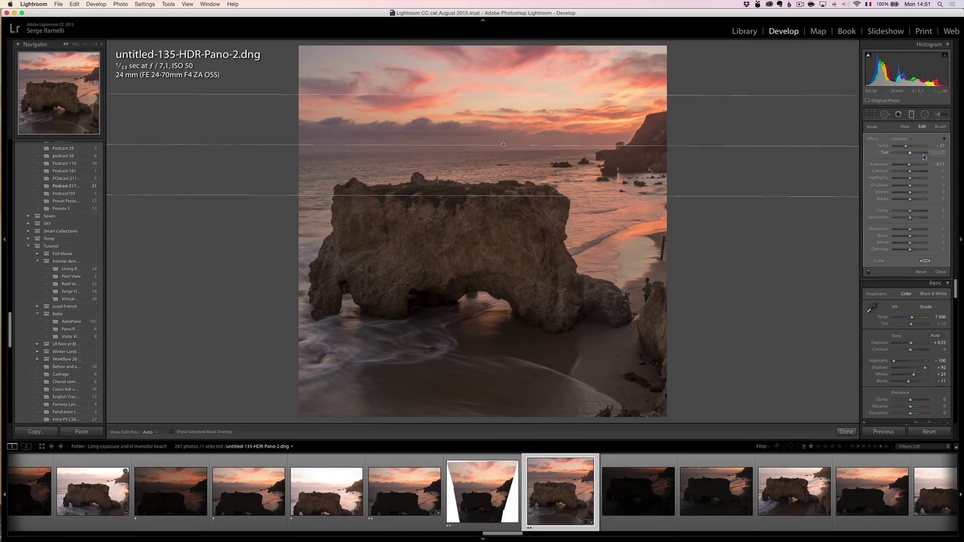
drag(907, 149, 902, 146)
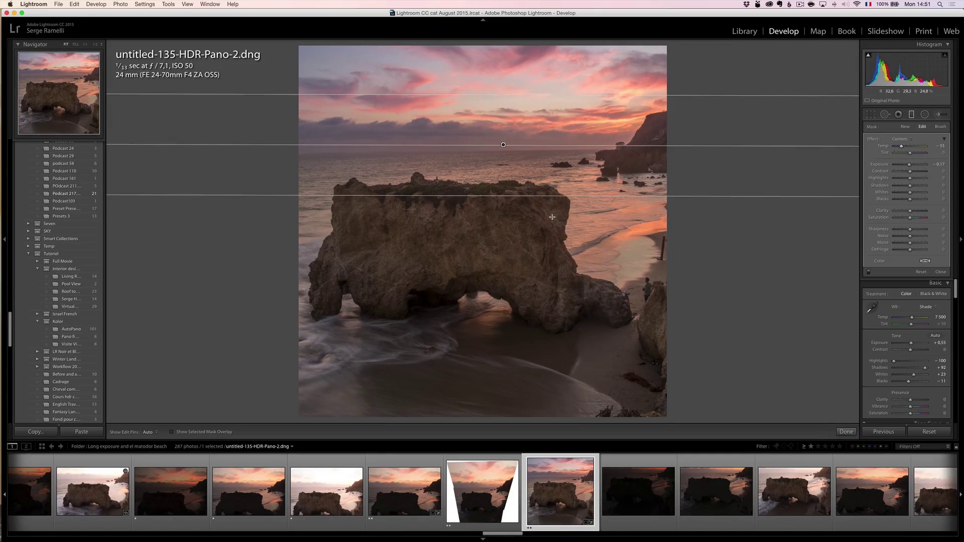
drag(909, 165, 904, 166)
mouse_move(910, 210)
mouse_down()
mouse_move(918, 212)
mouse_move(909, 212)
mouse_up()
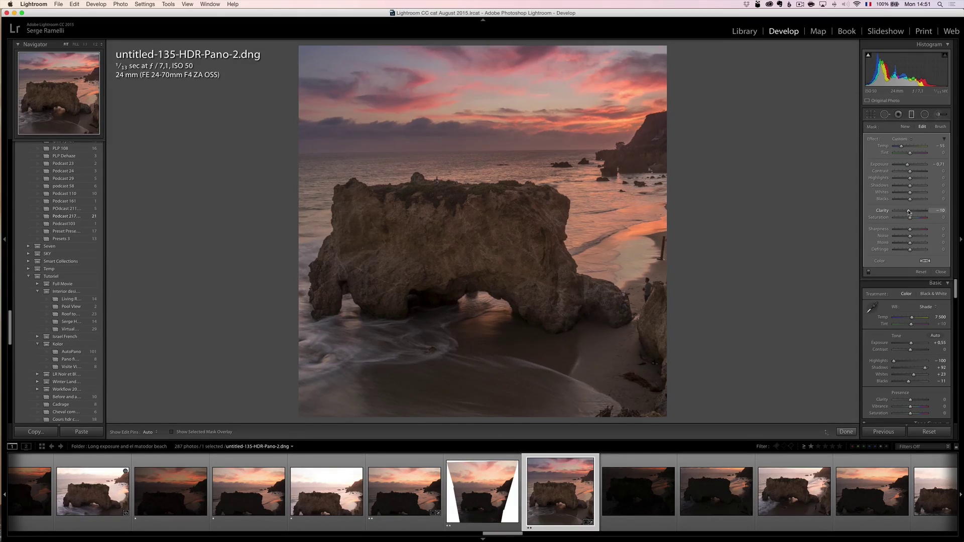
click(940, 272)
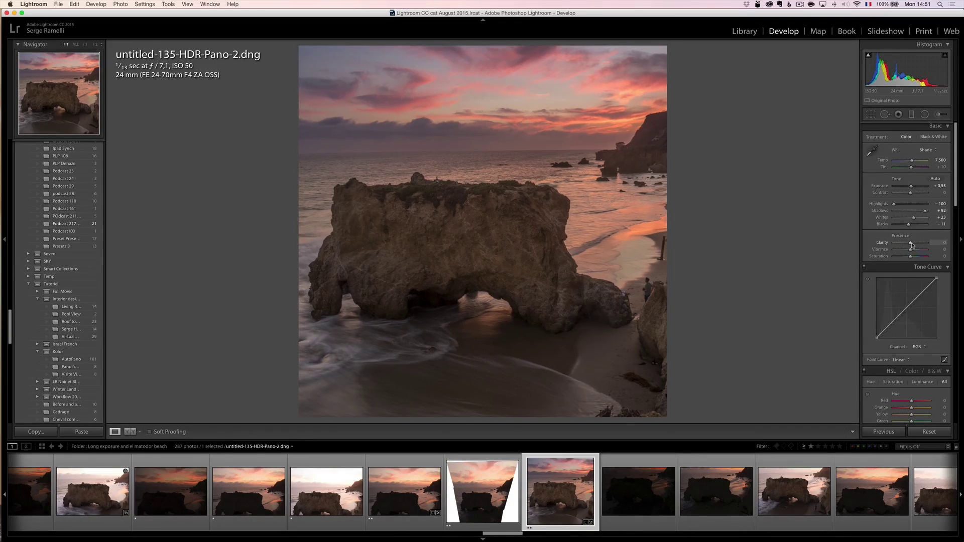
Set the panorama's Clarity to -6, Blacks to -15, Contrast to +24, Exposure to +1.05 and Vibrance to +49
drag(912, 244, 911, 245)
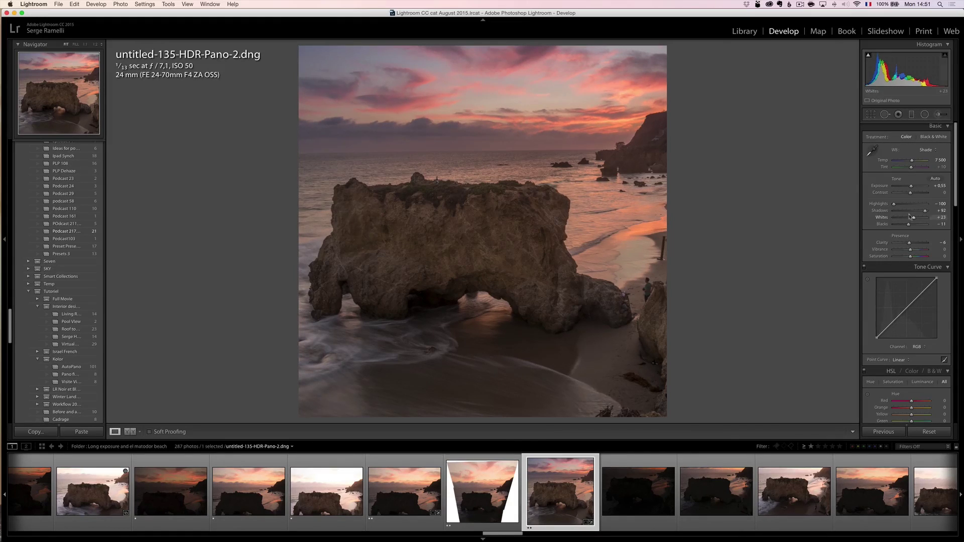
drag(908, 227, 914, 190)
drag(909, 250, 919, 251)
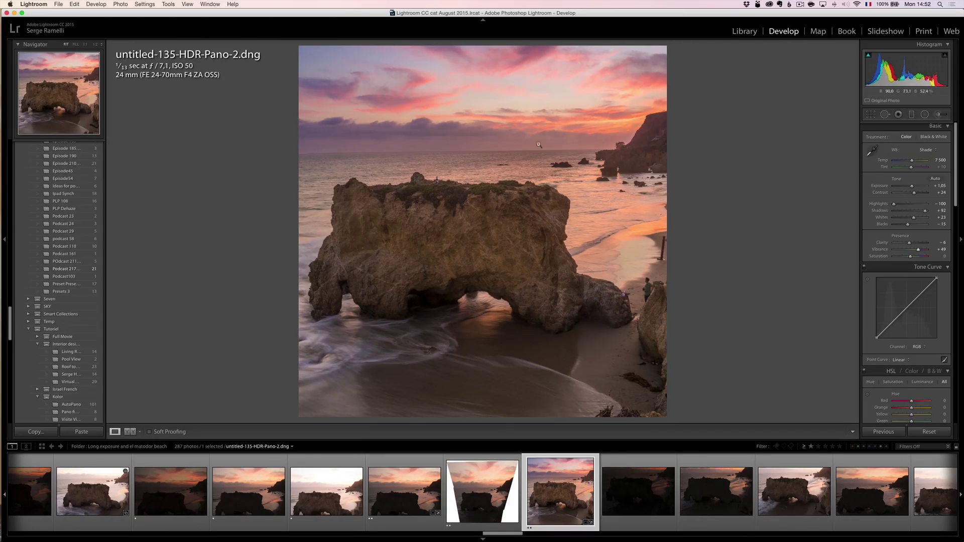
Add an inverted radial filter around the sunset glow by the cliff, with Feather 100, Temp 69, Tint 77 and Exposure 0.51
click(924, 114)
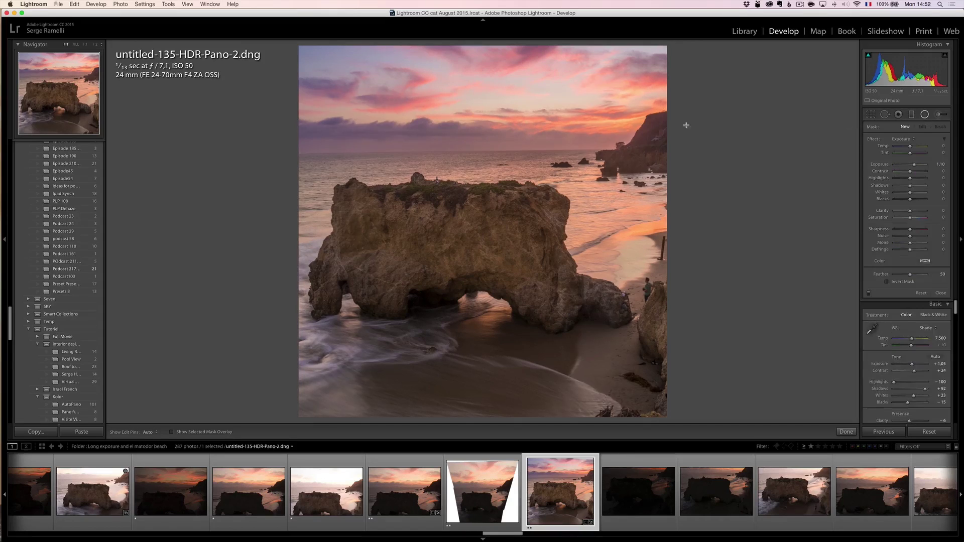
drag(608, 126, 408, 199)
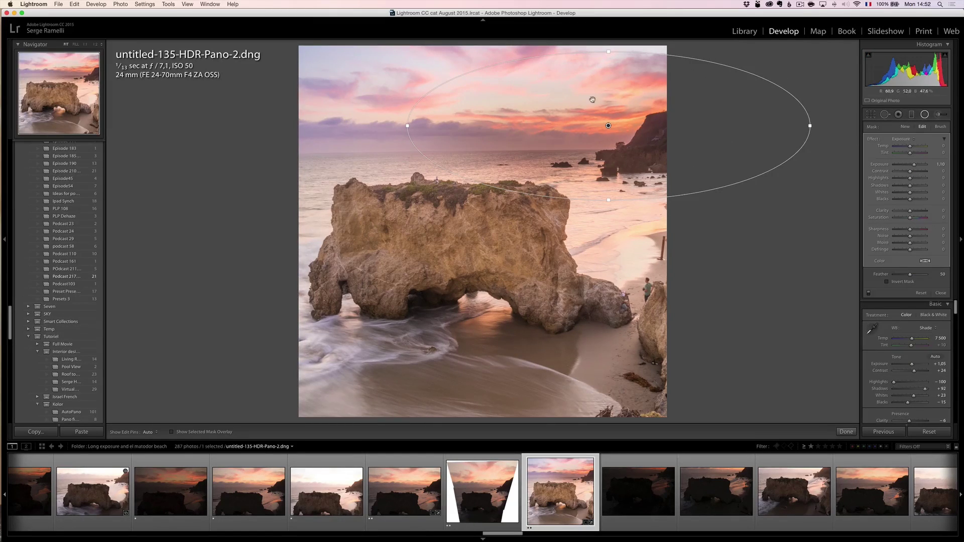
click(887, 282)
drag(910, 275, 926, 275)
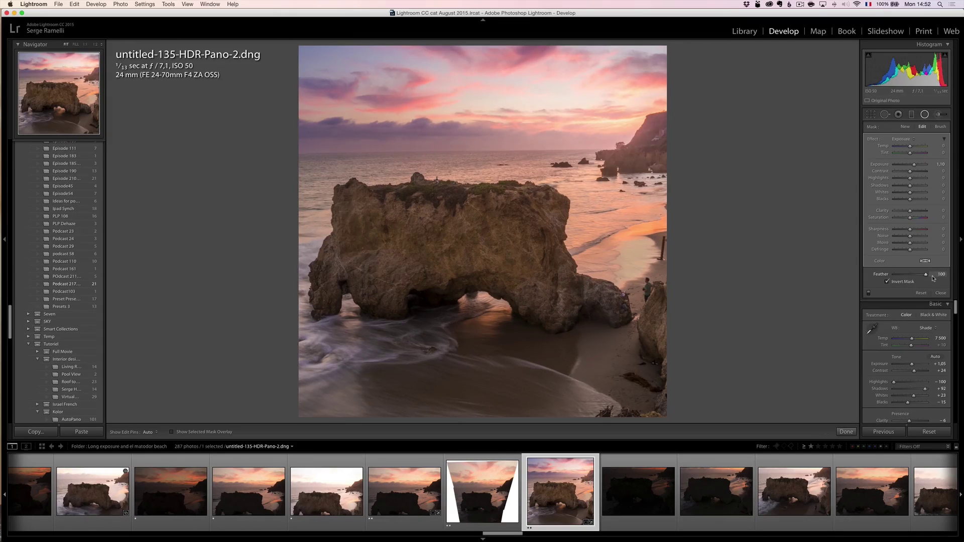
drag(909, 146, 910, 166)
Widen and heighten the radial filter past the photo's edge and over the rock's top, shifting its center slightly down
mouse_move(408, 125)
drag(407, 127, 271, 126)
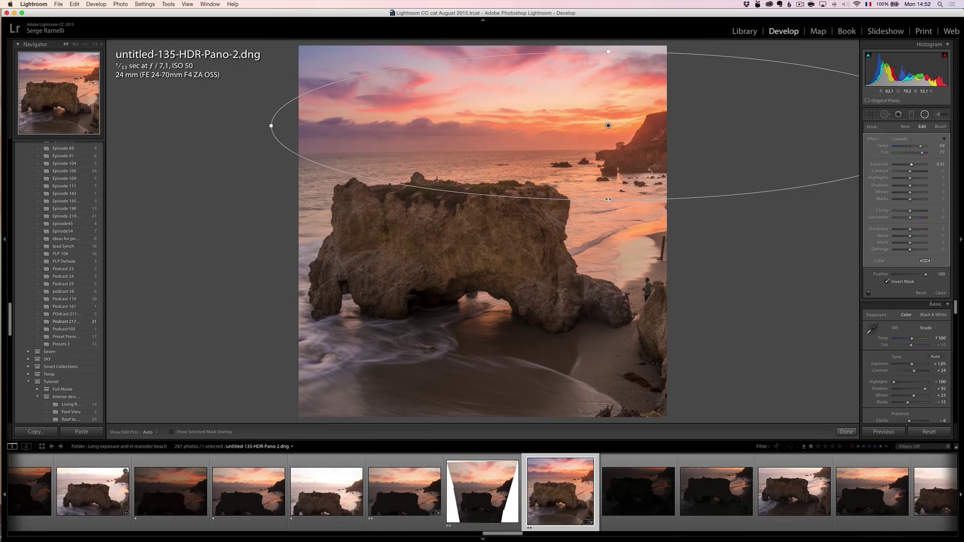
drag(607, 199, 608, 231)
drag(608, 126, 613, 150)
scroll(60, 281, up, 1)
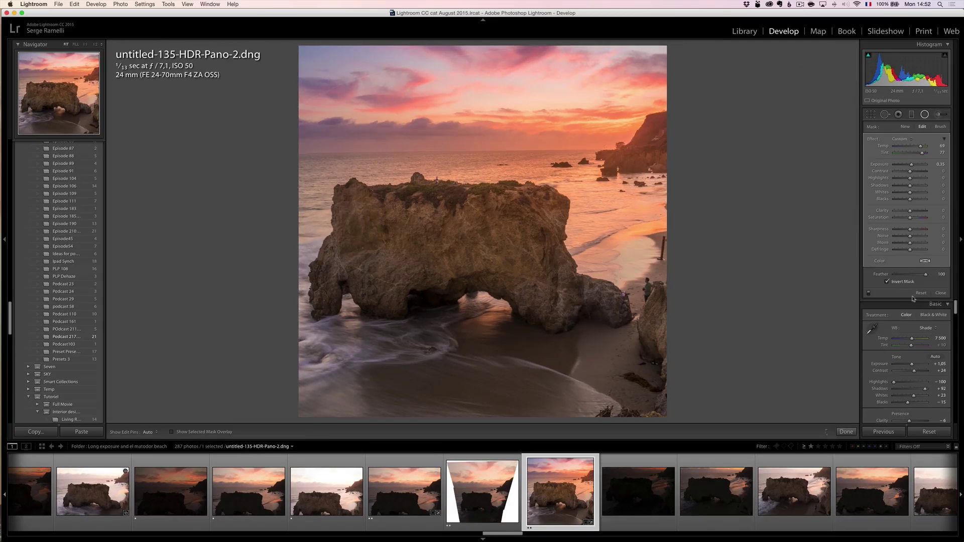
click(940, 293)
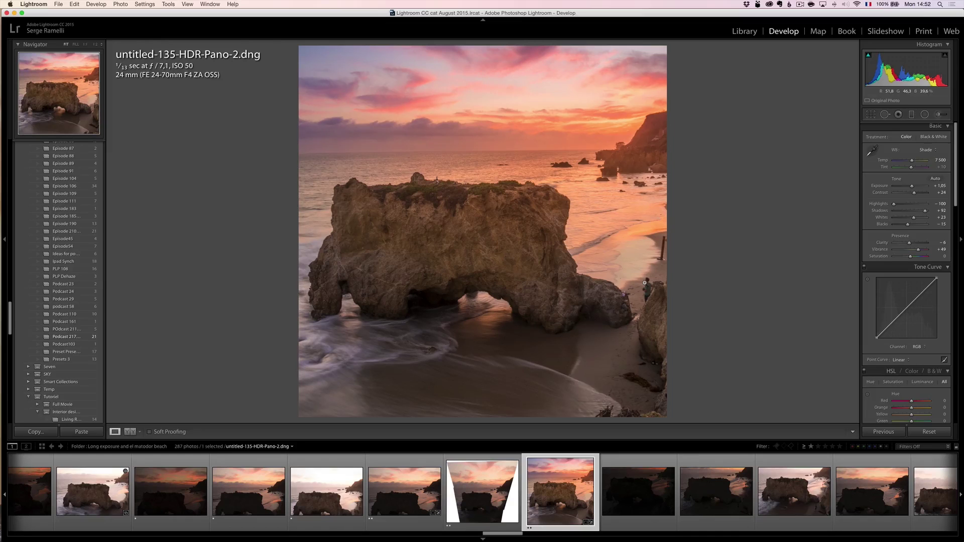
Brighten the foreground waves and wet sand with an adjustment brush of size 7, using Exposure 1.10
click(937, 115)
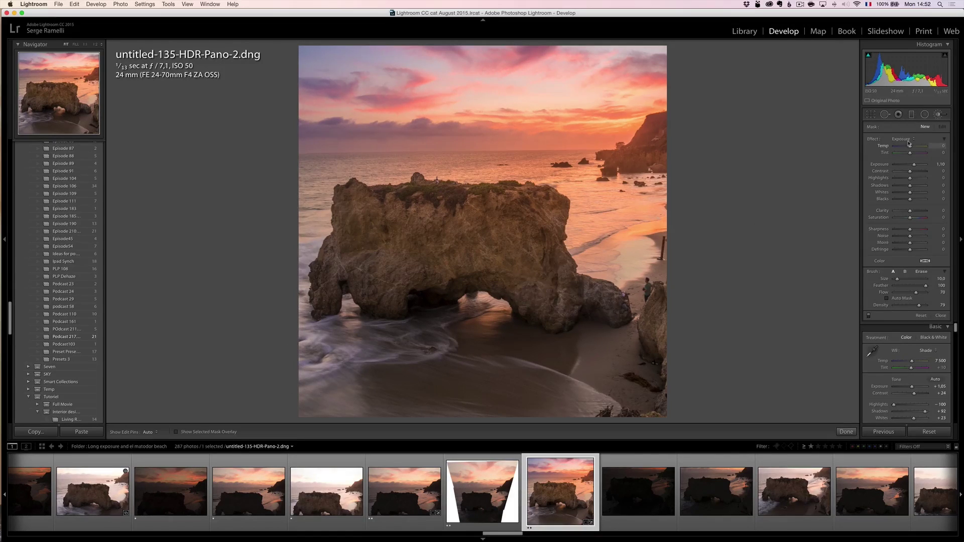
scroll(386, 372, down, 3)
key(h)
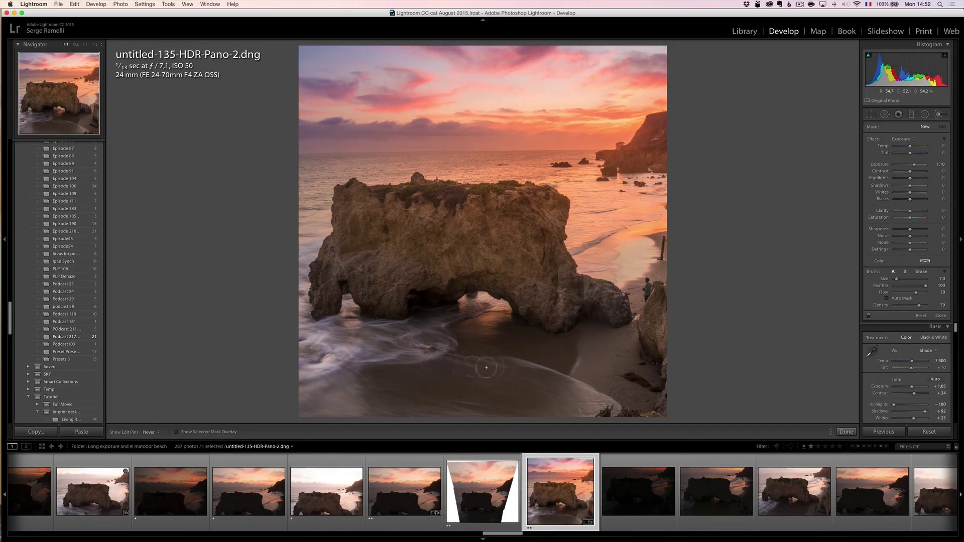
mouse_move(602, 409)
mouse_down()
mouse_move(341, 409)
mouse_move(366, 347)
mouse_move(358, 399)
mouse_move(341, 389)
mouse_up()
key(h)
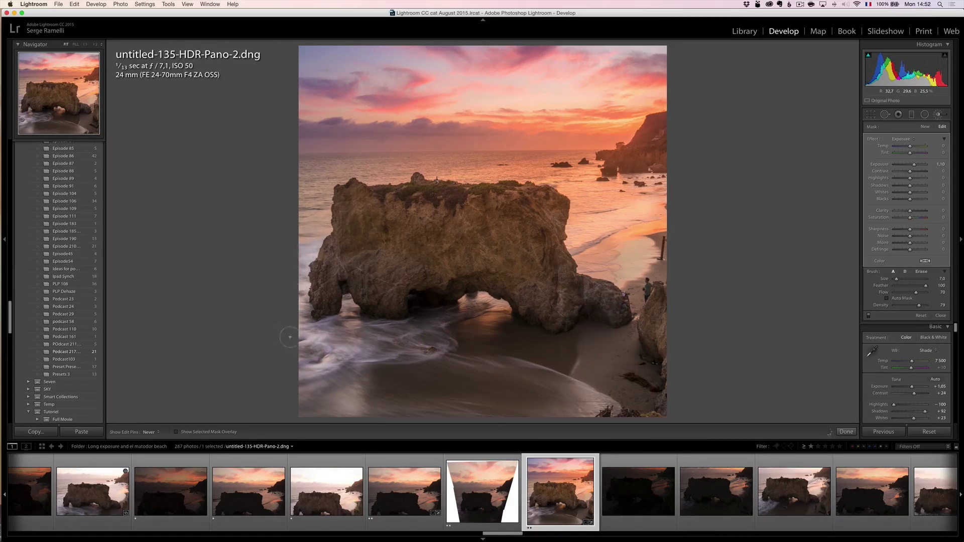
mouse_move(397, 359)
mouse_down()
mouse_move(331, 382)
mouse_move(346, 377)
mouse_up()
mouse_move(442, 389)
mouse_down()
mouse_move(357, 391)
mouse_move(597, 402)
mouse_move(507, 371)
mouse_up()
key(h)
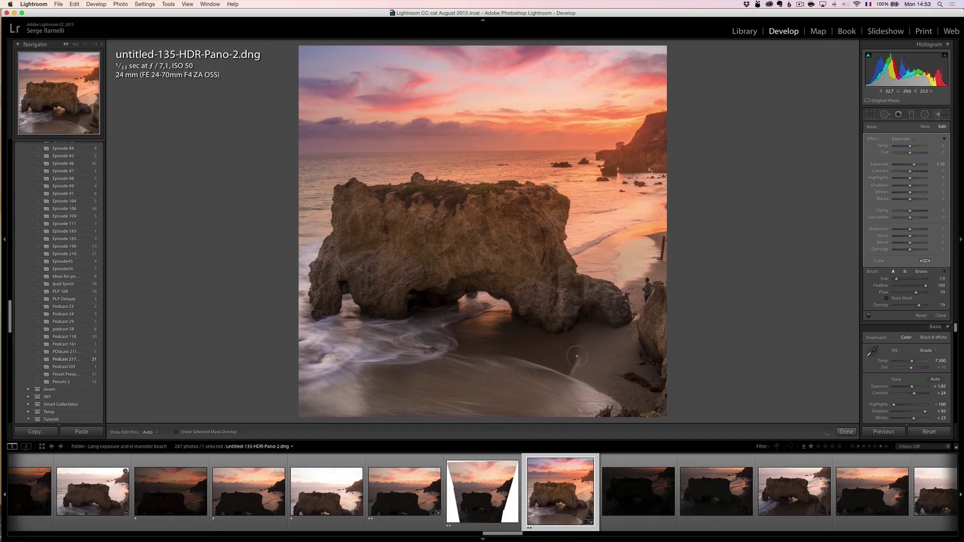
click(941, 317)
Raise the panorama's Contrast to +49 and lower its overall Exposure slightly
drag(914, 193, 919, 195)
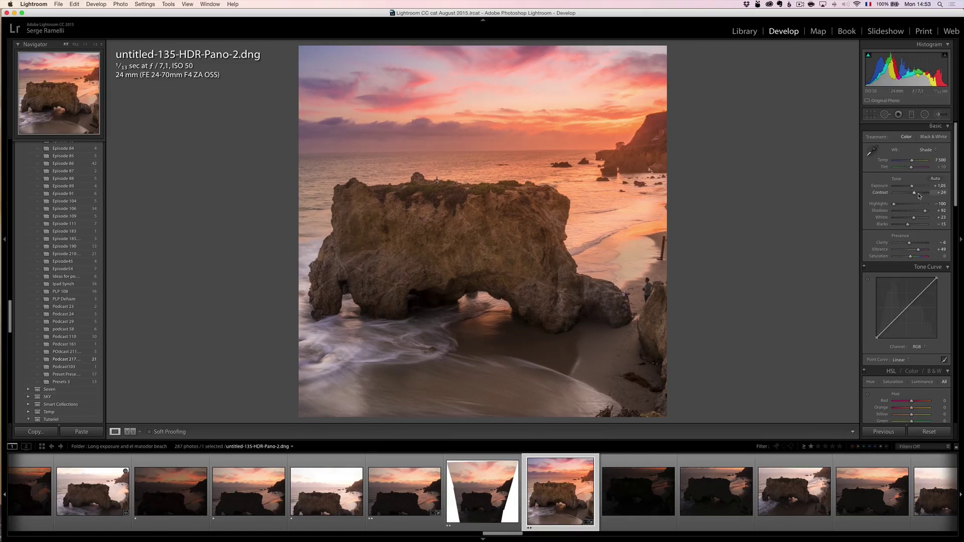
drag(912, 186, 912, 189)
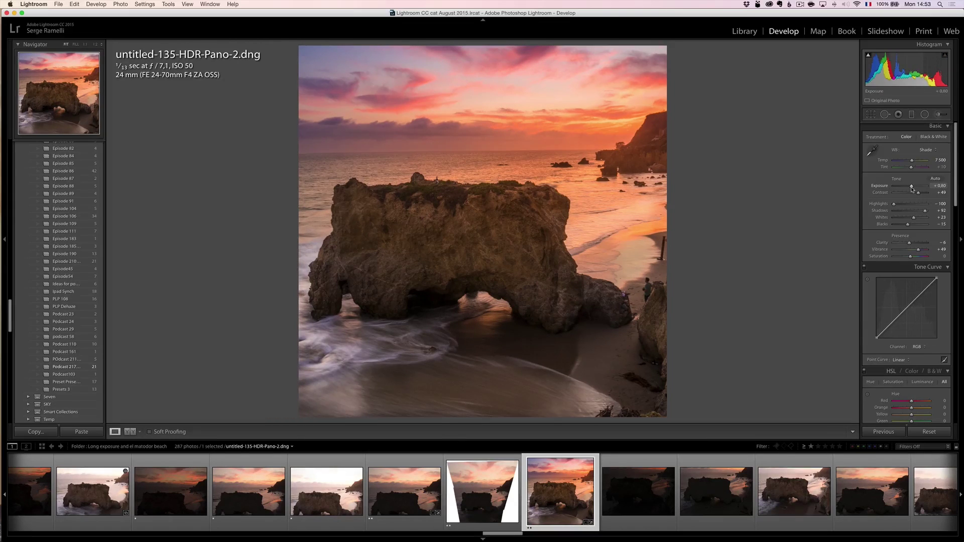